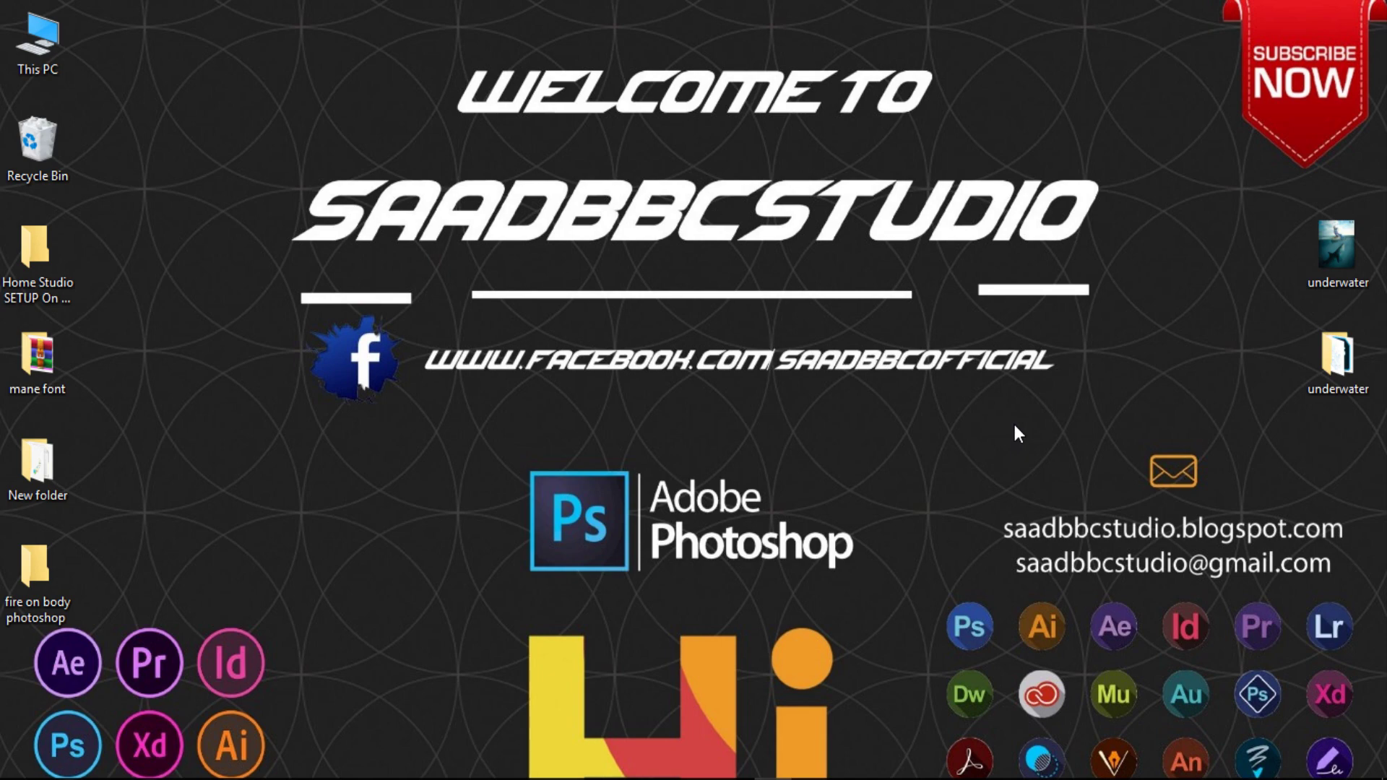
- Open the underwater composite full-screen in Photos and zoom in on it
{"action": "double_click", "coordinate": [1332, 252]}
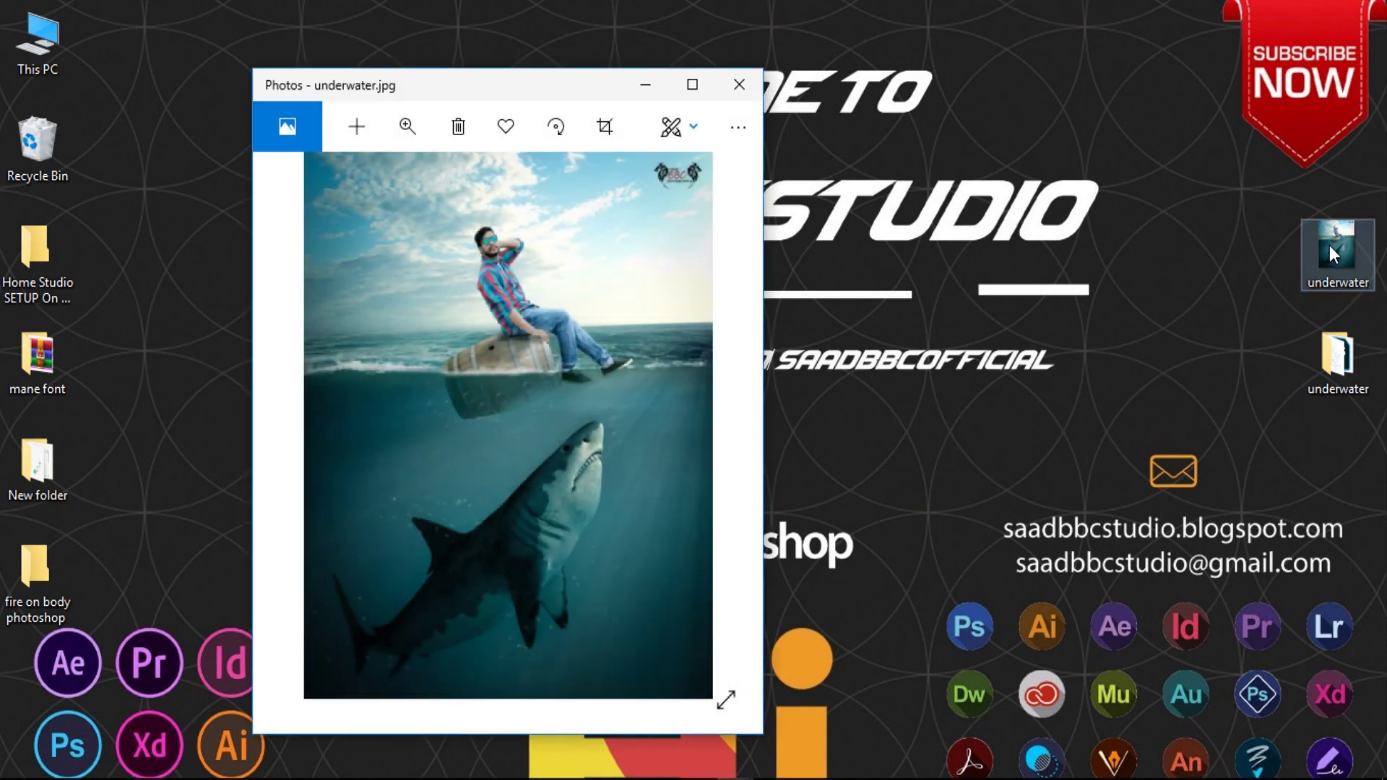
{"action": "left_click", "coordinate": [692, 85]}
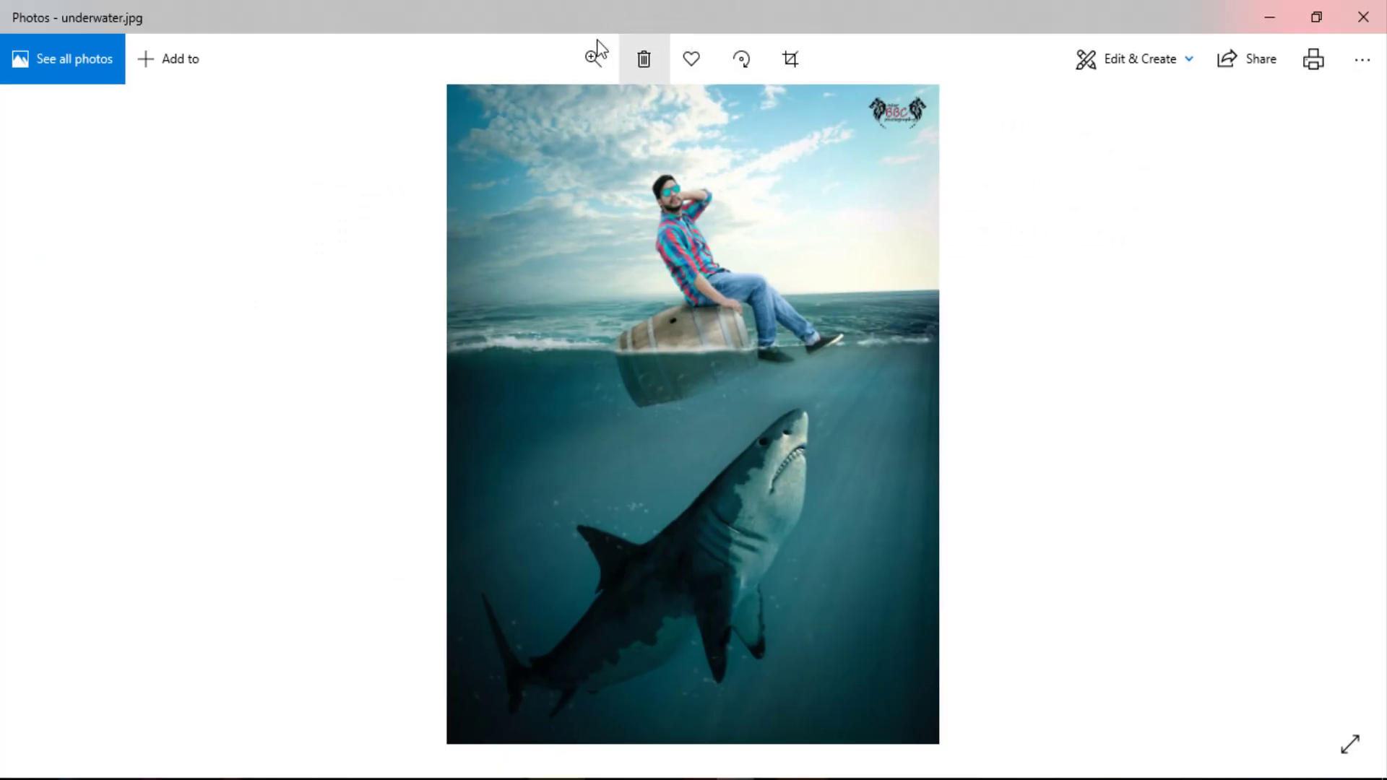
{"action": "left_click", "coordinate": [601, 62]}
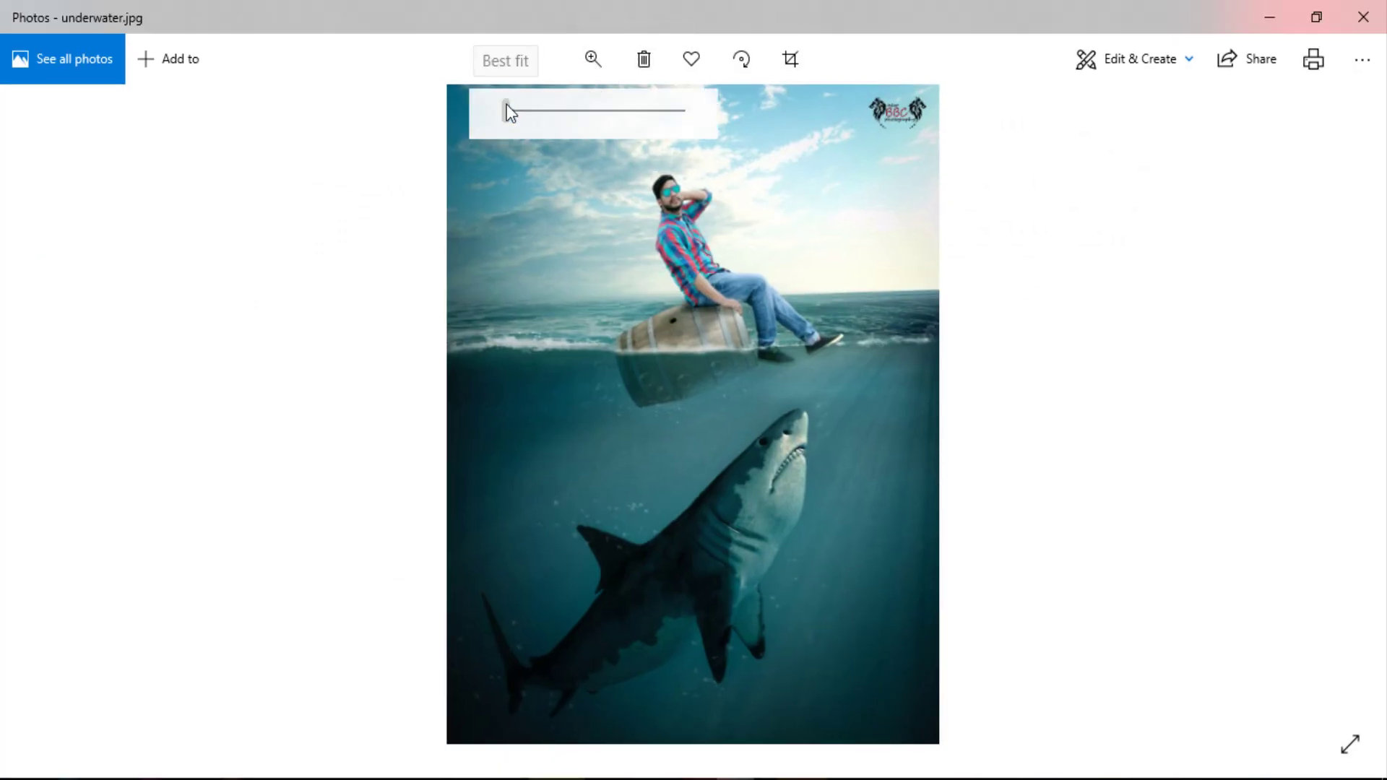
{"action": "left_click_drag", "start_coordinate": [506, 111], "coordinate": [517, 112]}
{"action": "left_click_drag", "start_coordinate": [822, 349], "coordinate": [750, 183]}
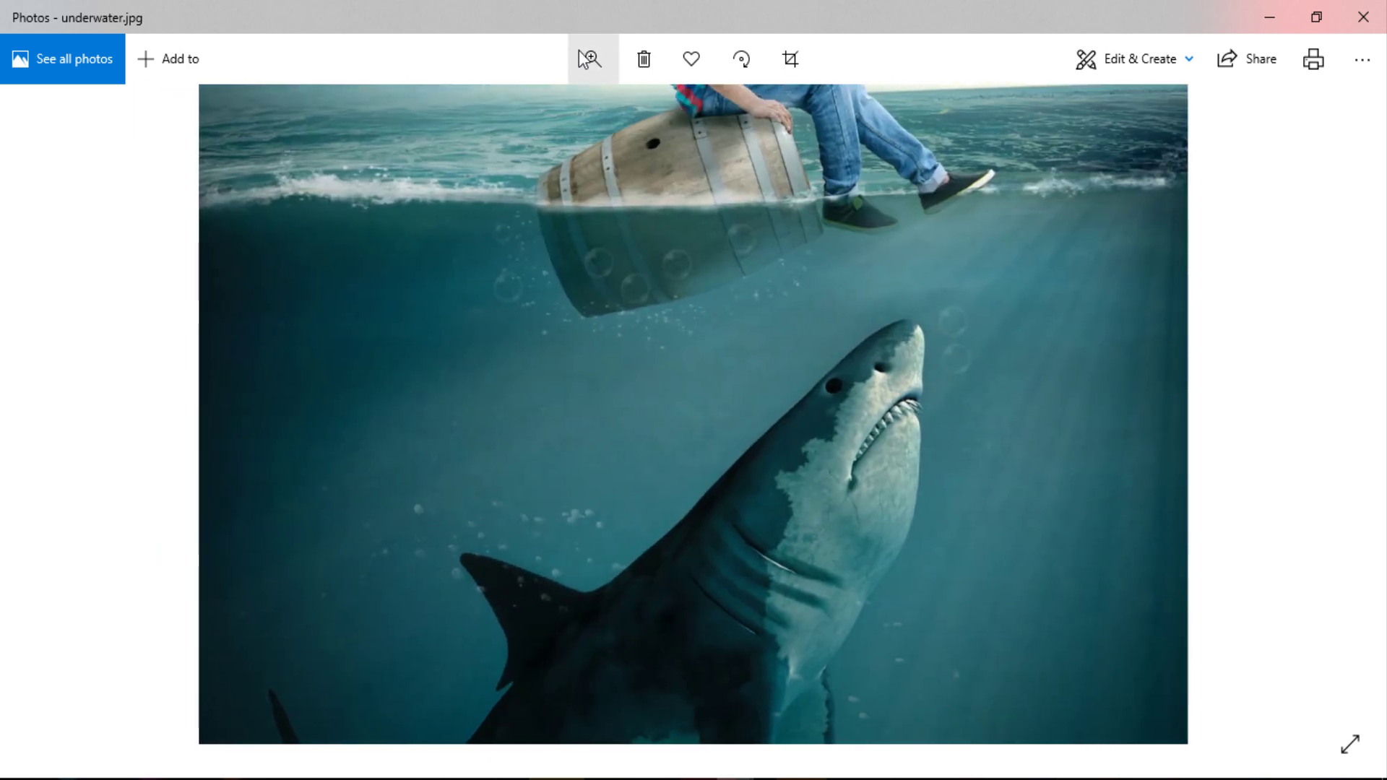
- Zoom in closer and pan to the shark's body and head
{"action": "left_click", "coordinate": [592, 59]}
{"action": "left_click_drag", "start_coordinate": [514, 111], "coordinate": [528, 111]}
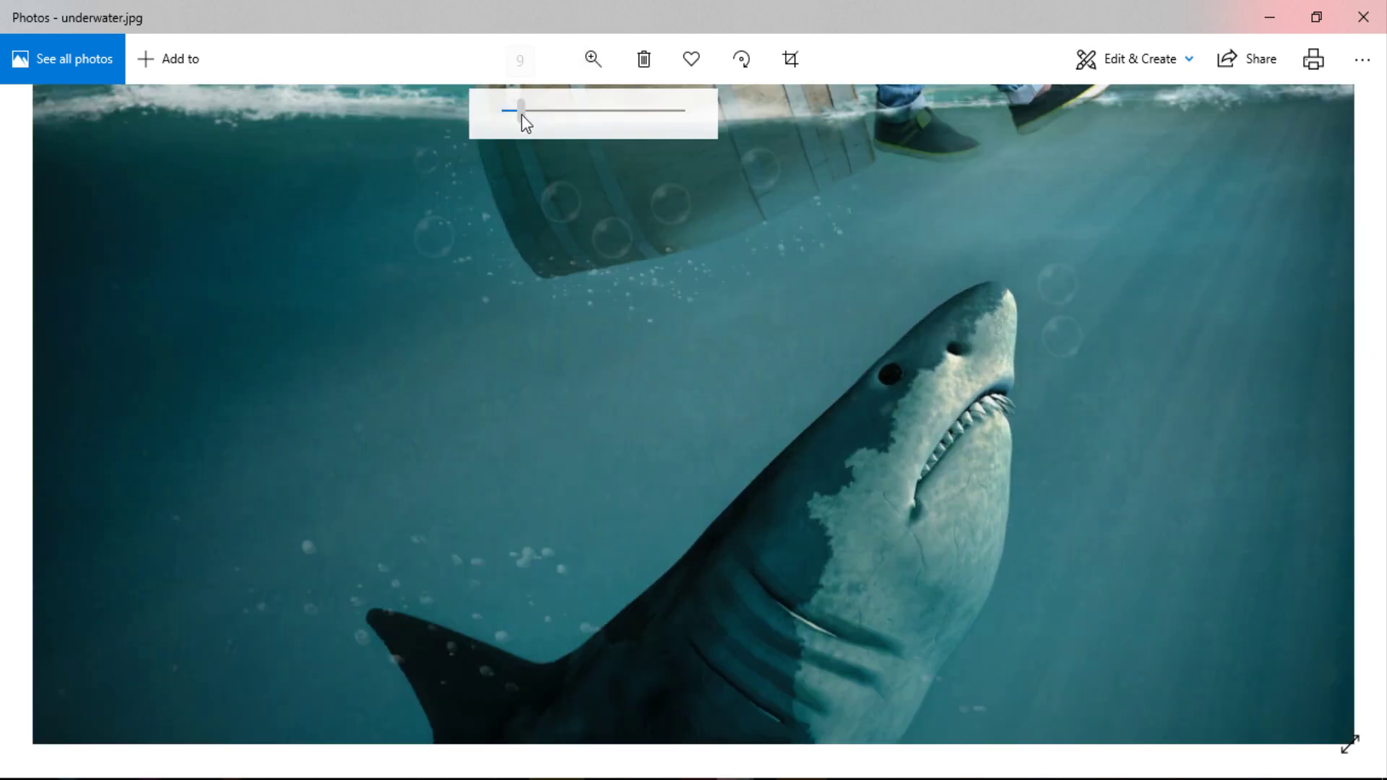
{"action": "left_click_drag", "start_coordinate": [867, 474], "coordinate": [833, 186]}
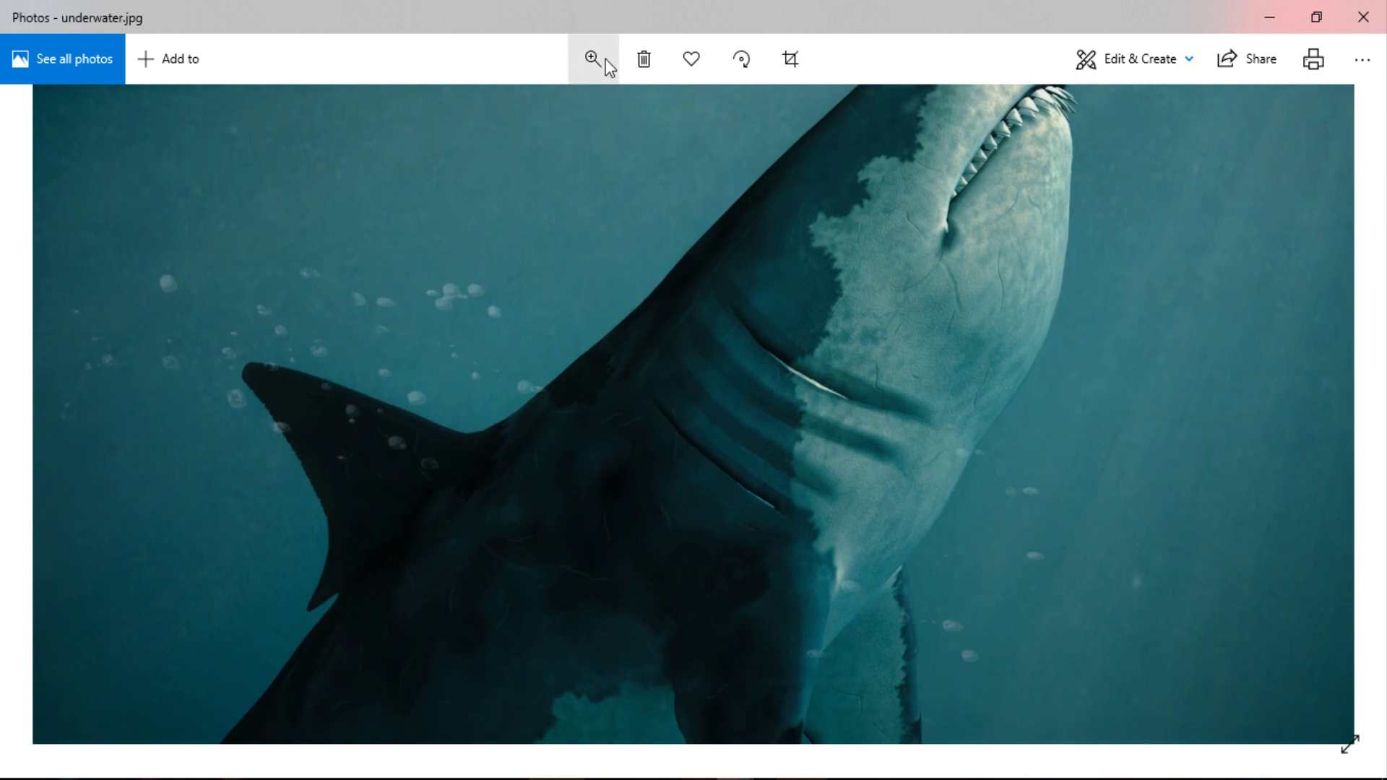
{"action": "left_click", "coordinate": [594, 60]}
{"action": "left_click_drag", "start_coordinate": [529, 116], "coordinate": [552, 116]}
{"action": "left_click_drag", "start_coordinate": [698, 281], "coordinate": [852, 692]}
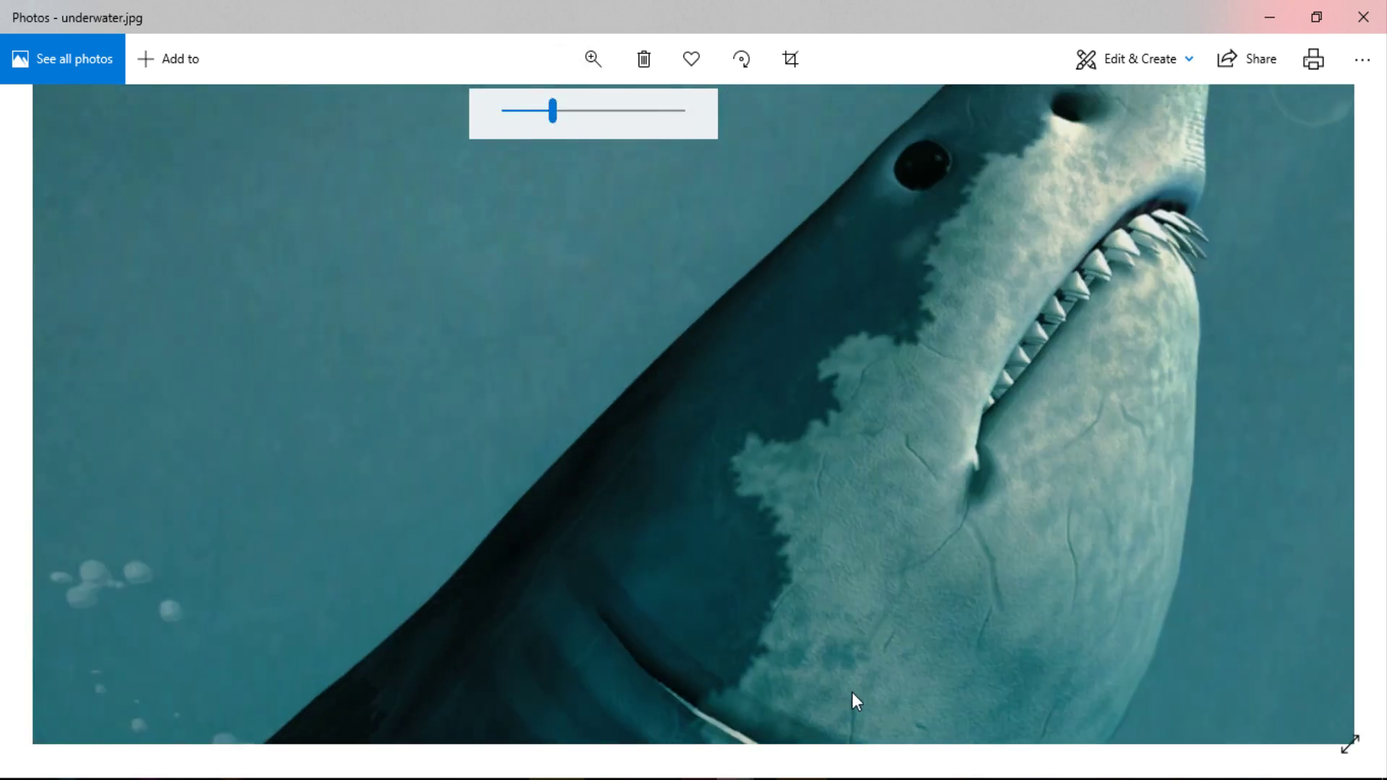
- Pan up past the barrel to the man's face and shirt, then zoom back out
{"action": "left_click_drag", "start_coordinate": [1052, 282], "coordinate": [948, 384]}
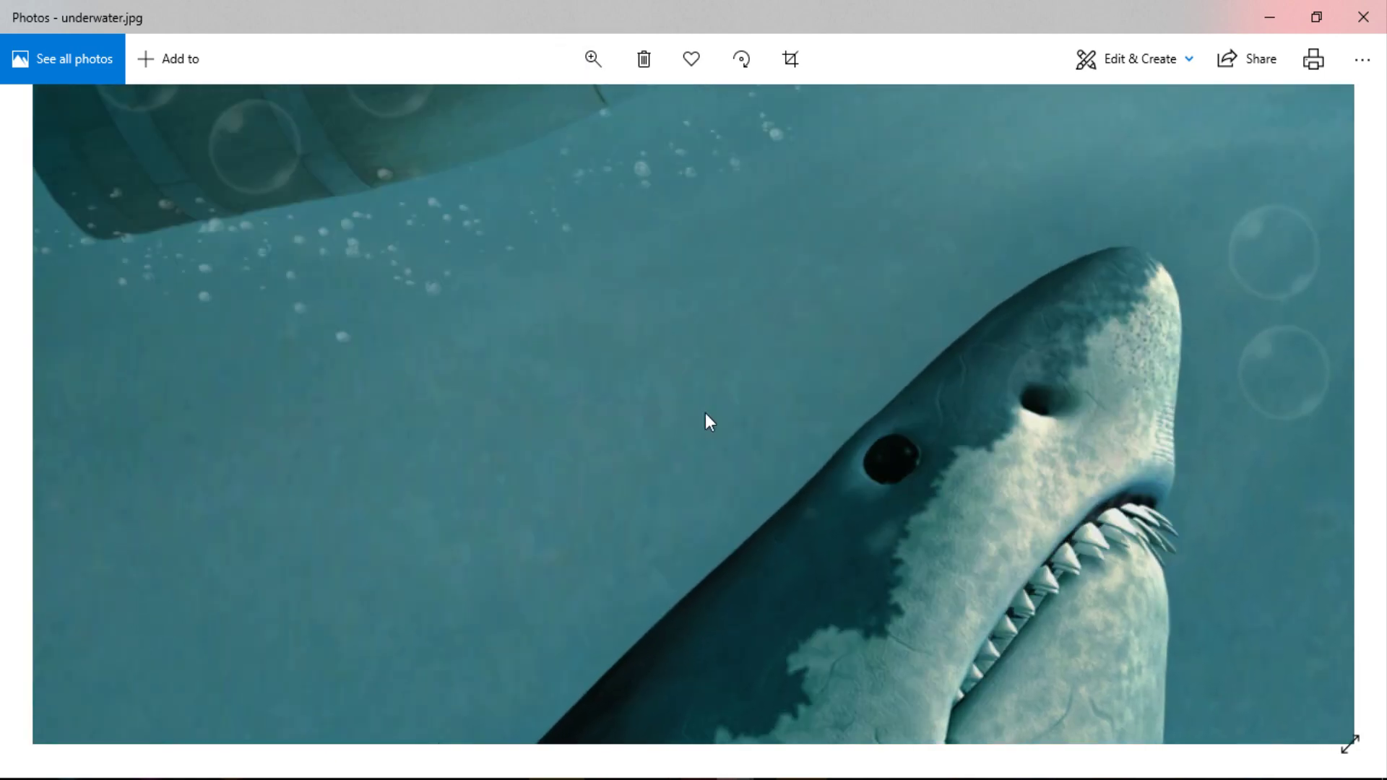
{"action": "left_click_drag", "start_coordinate": [705, 413], "coordinate": [822, 448]}
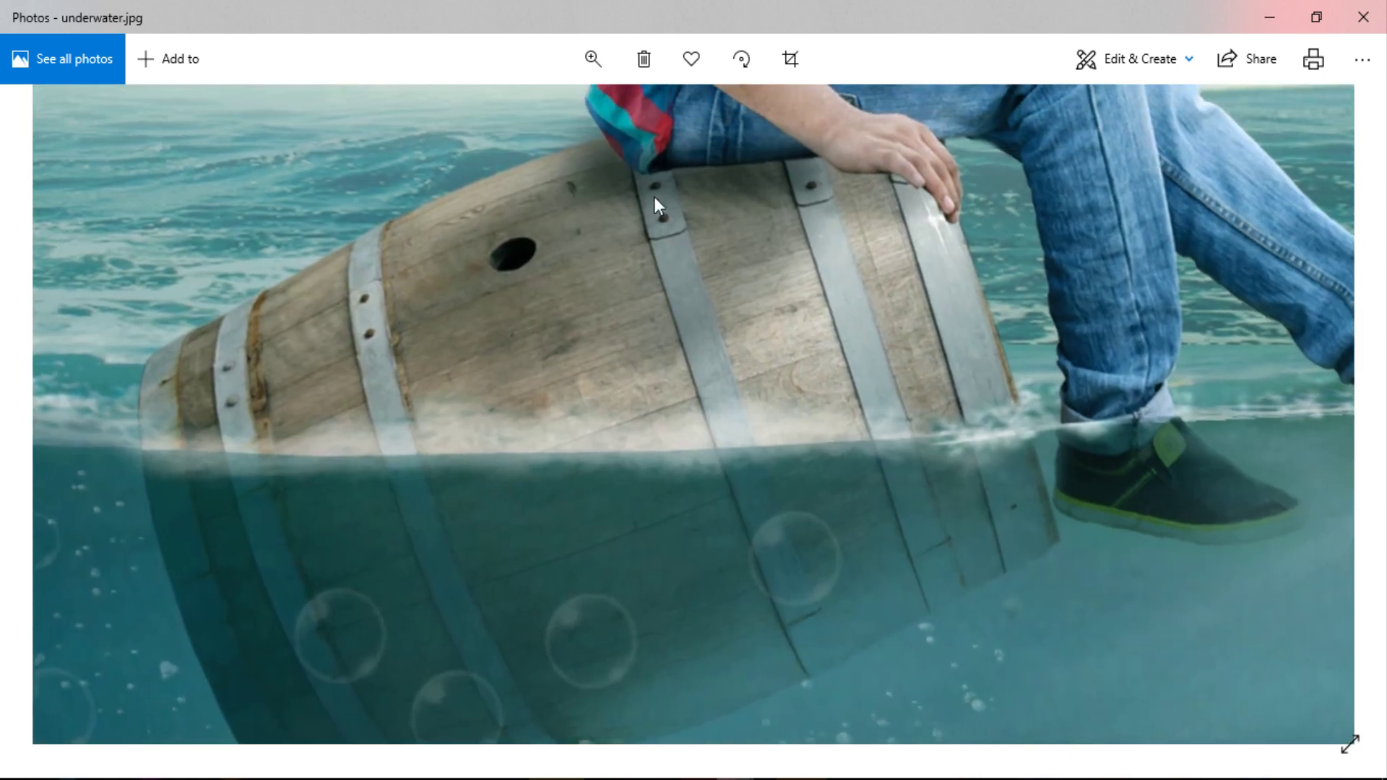
{"action": "mouse_move", "coordinate": [653, 196]}
{"action": "left_mouse_down"}
{"action": "mouse_move", "coordinate": [744, 584]}
{"action": "mouse_move", "coordinate": [725, 605]}
{"action": "left_mouse_up"}
{"action": "scroll", "coordinate": [725, 606], "scroll_direction": "down", "scroll_amount": 2}
{"action": "left_click", "coordinate": [594, 58]}
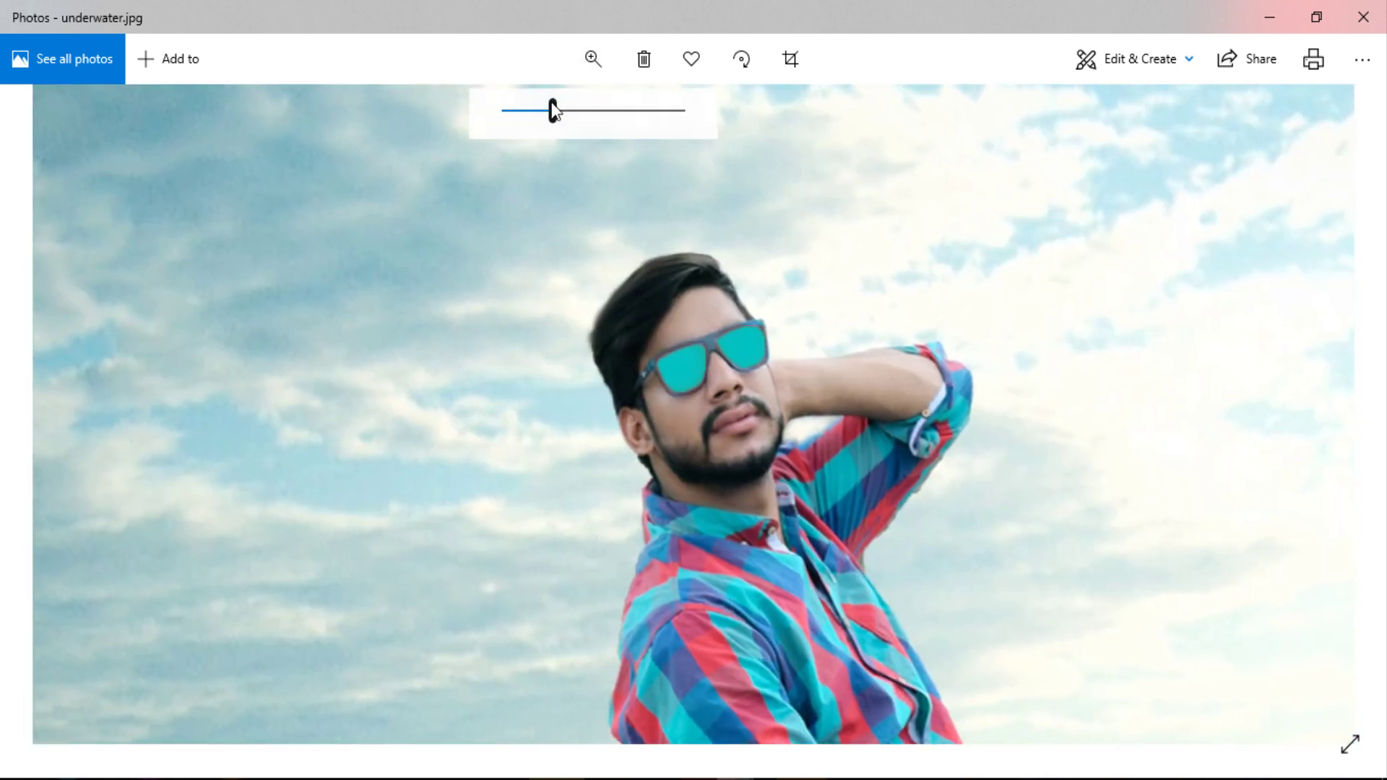
{"action": "left_click_drag", "start_coordinate": [551, 111], "coordinate": [482, 134]}
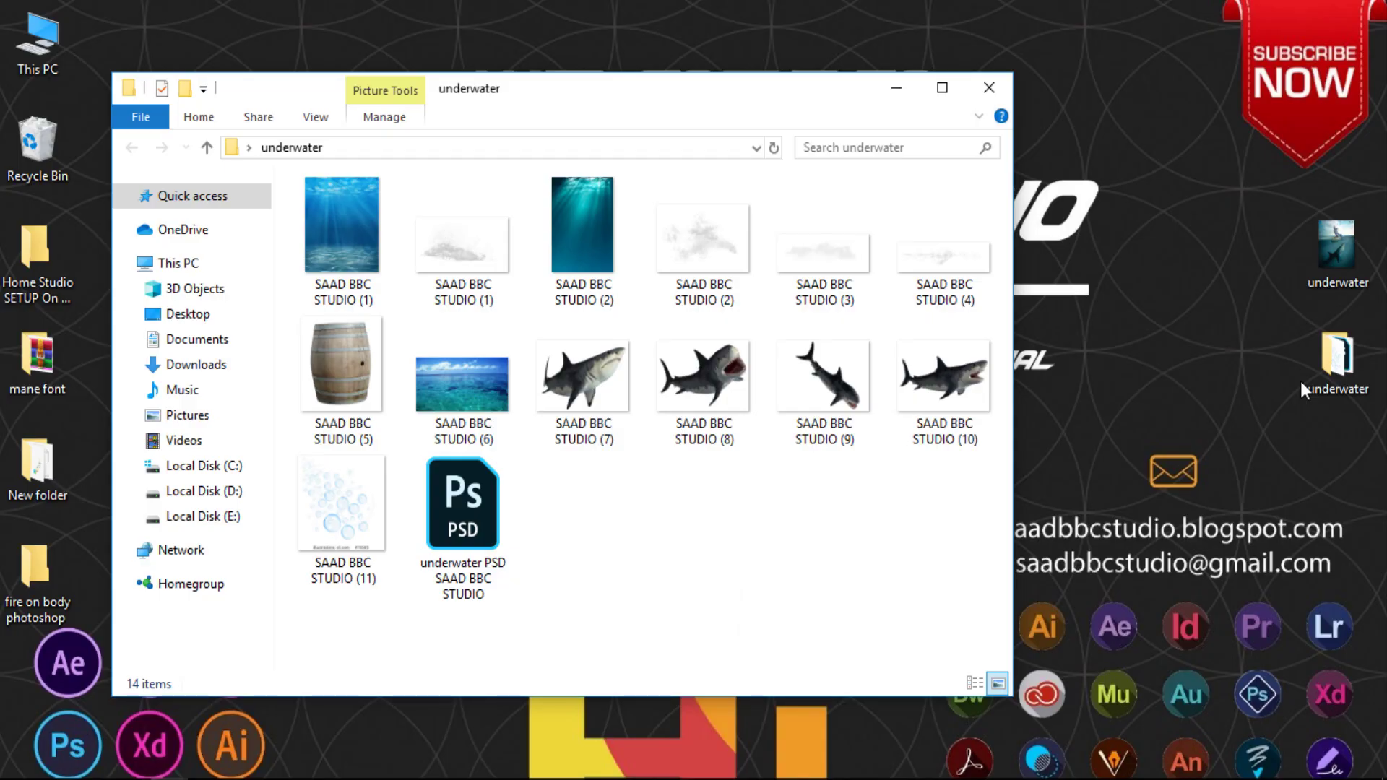
- Open the first blue sea background image from the underwater folder
{"action": "double_click", "coordinate": [363, 223]}
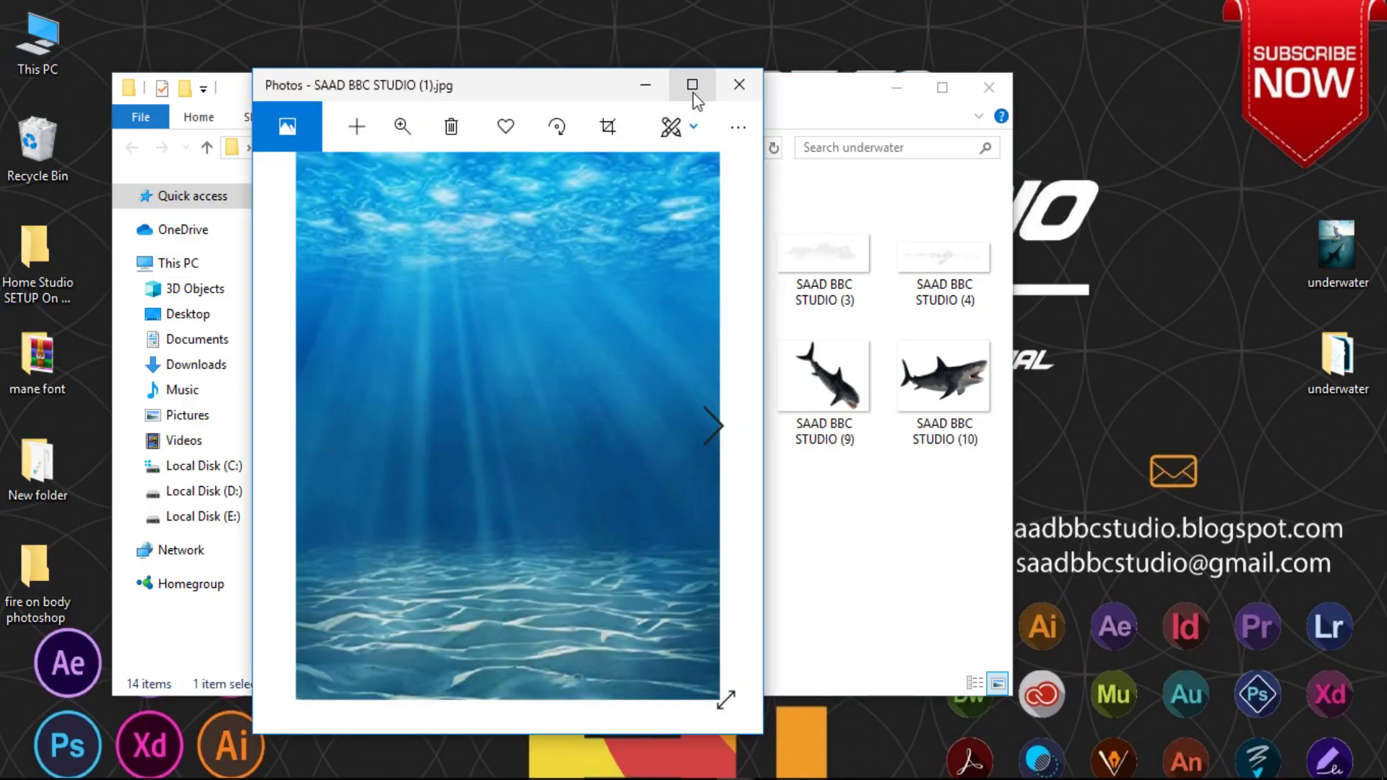
- Maximize Photos and page through the underwater backgrounds to the faint splash image
{"action": "left_click", "coordinate": [693, 91]}
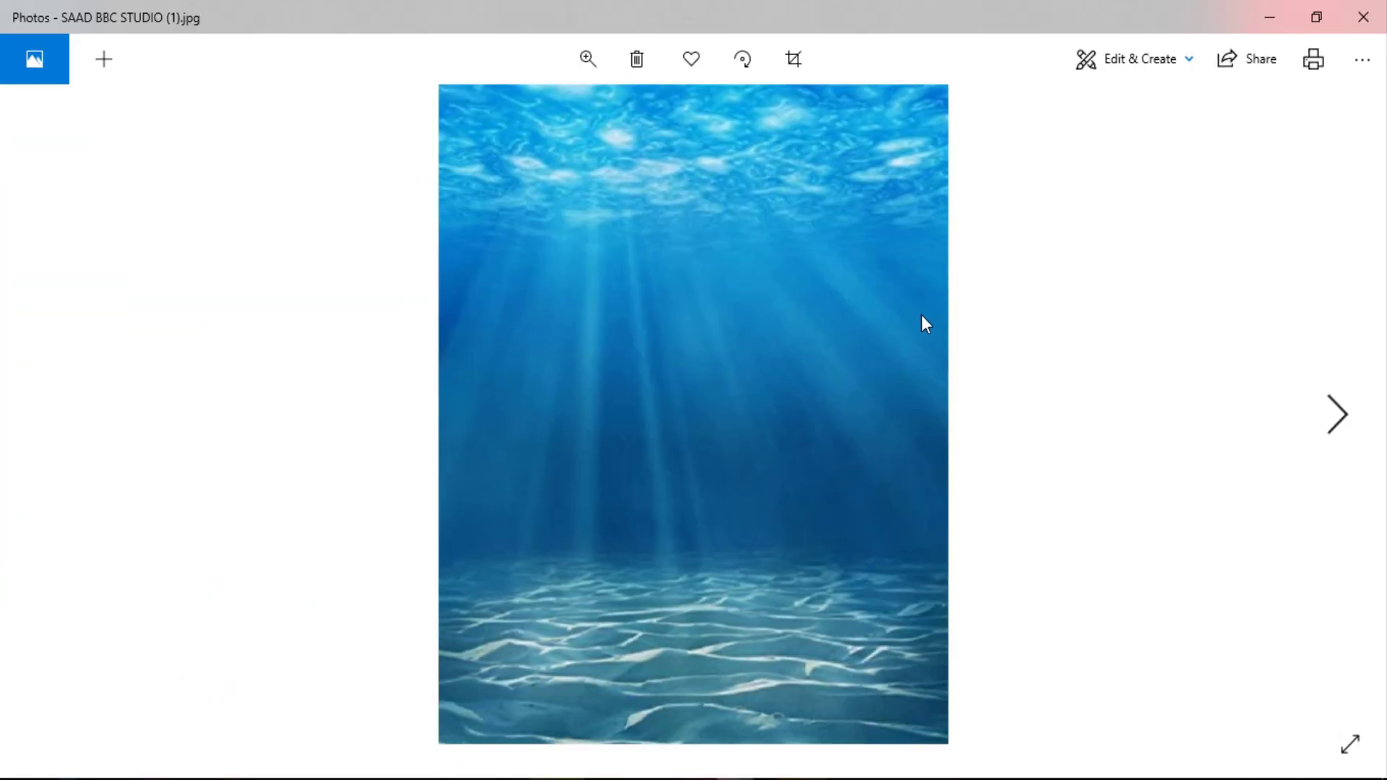
{"action": "key", "text": "Right"}
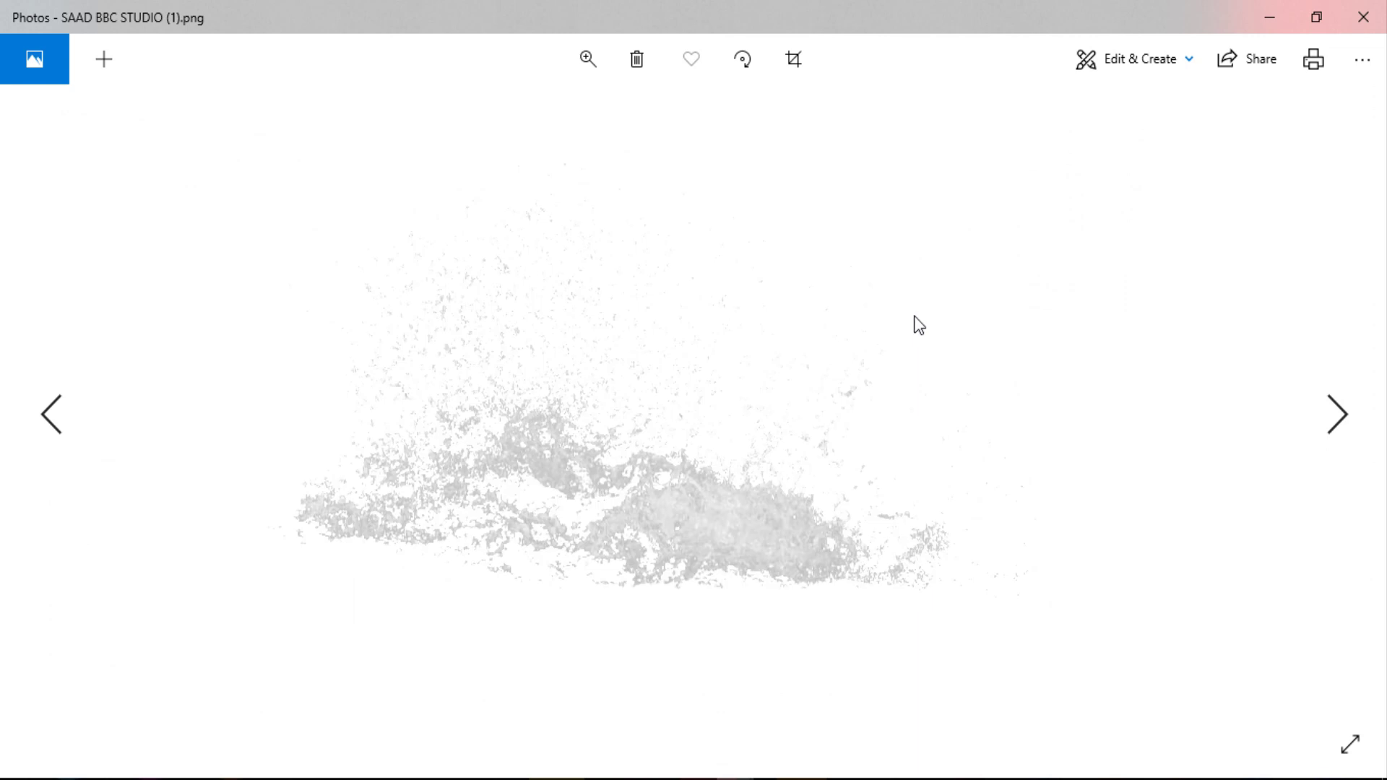
{"action": "key", "text": "Right"}
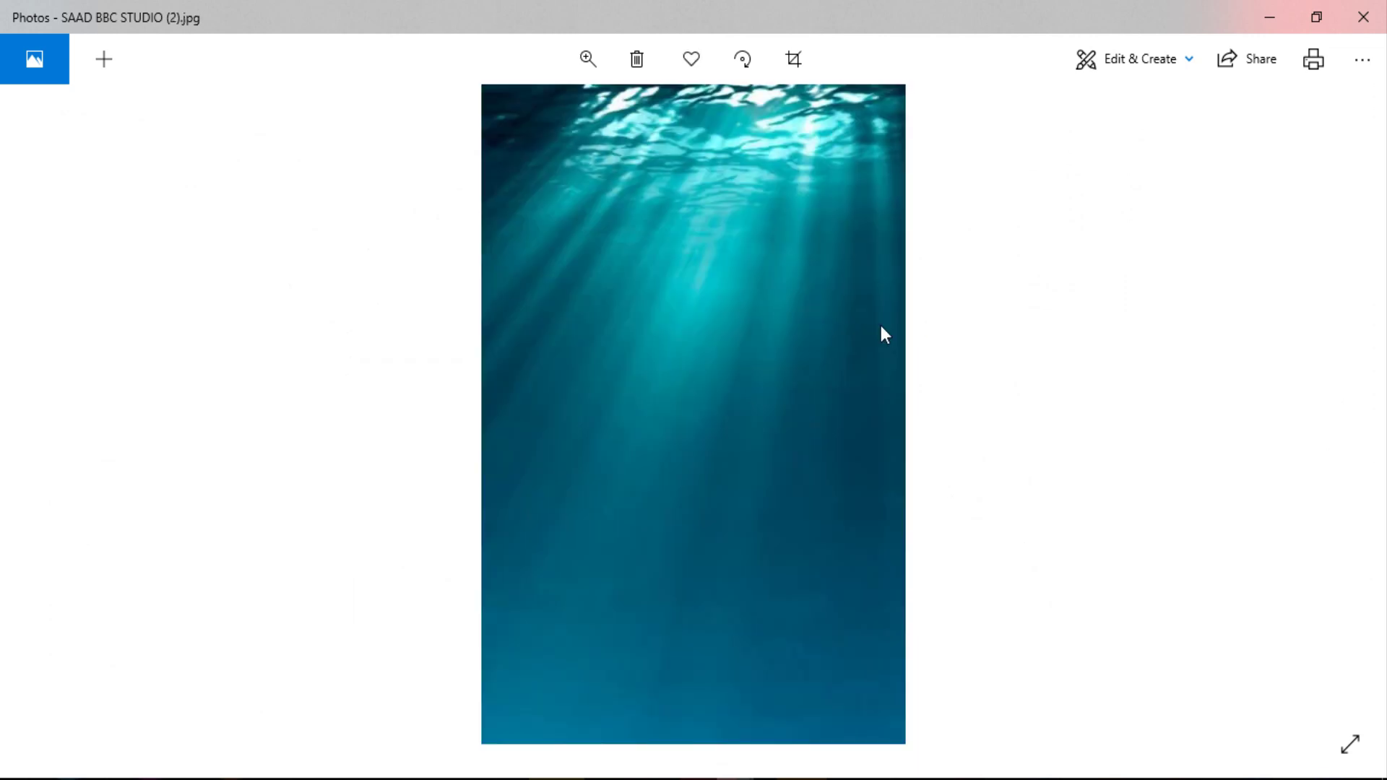
{"action": "key", "text": "Right"}
{"action": "key", "text": "Left"}
{"action": "key", "text": "Right"}
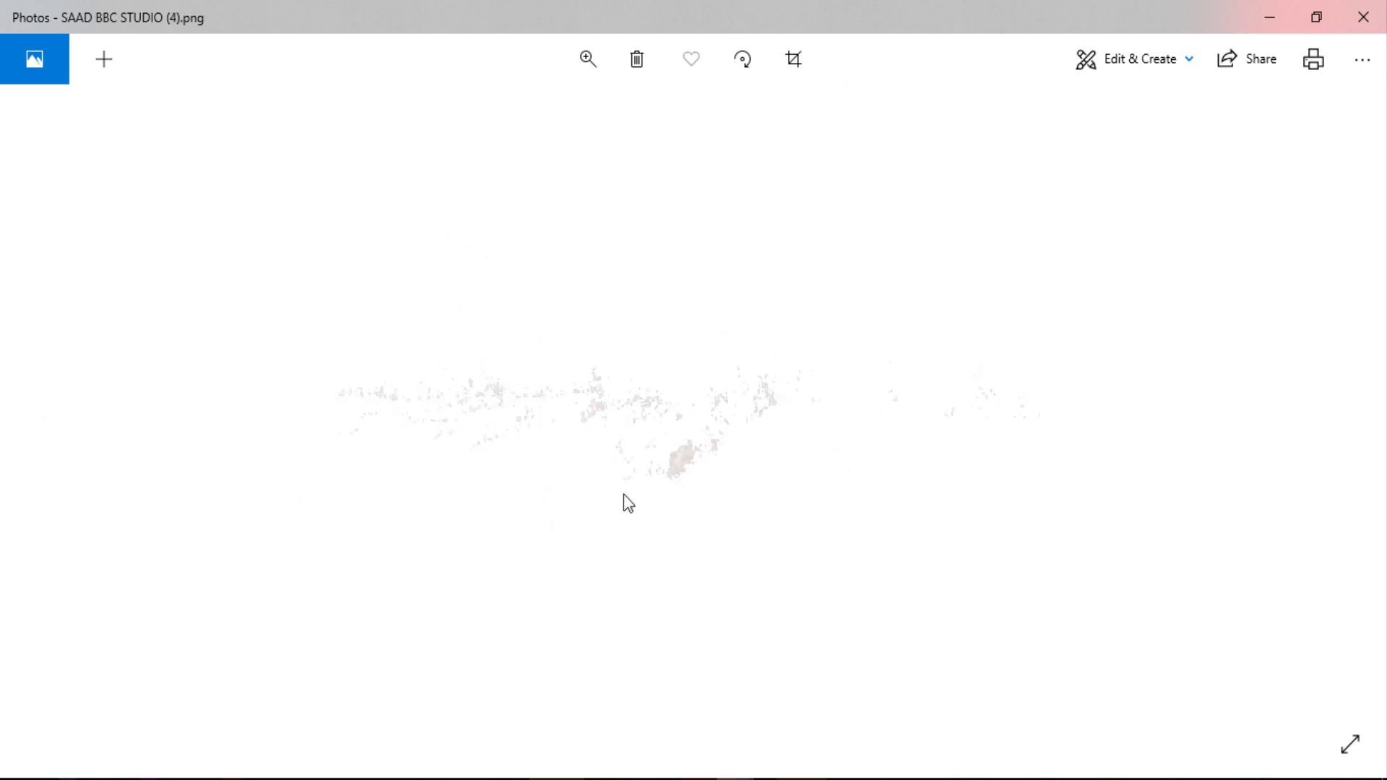
- Continue through the barrel and shark images to the open-mouthed shark, then close Photos
{"action": "key", "text": "Right"}
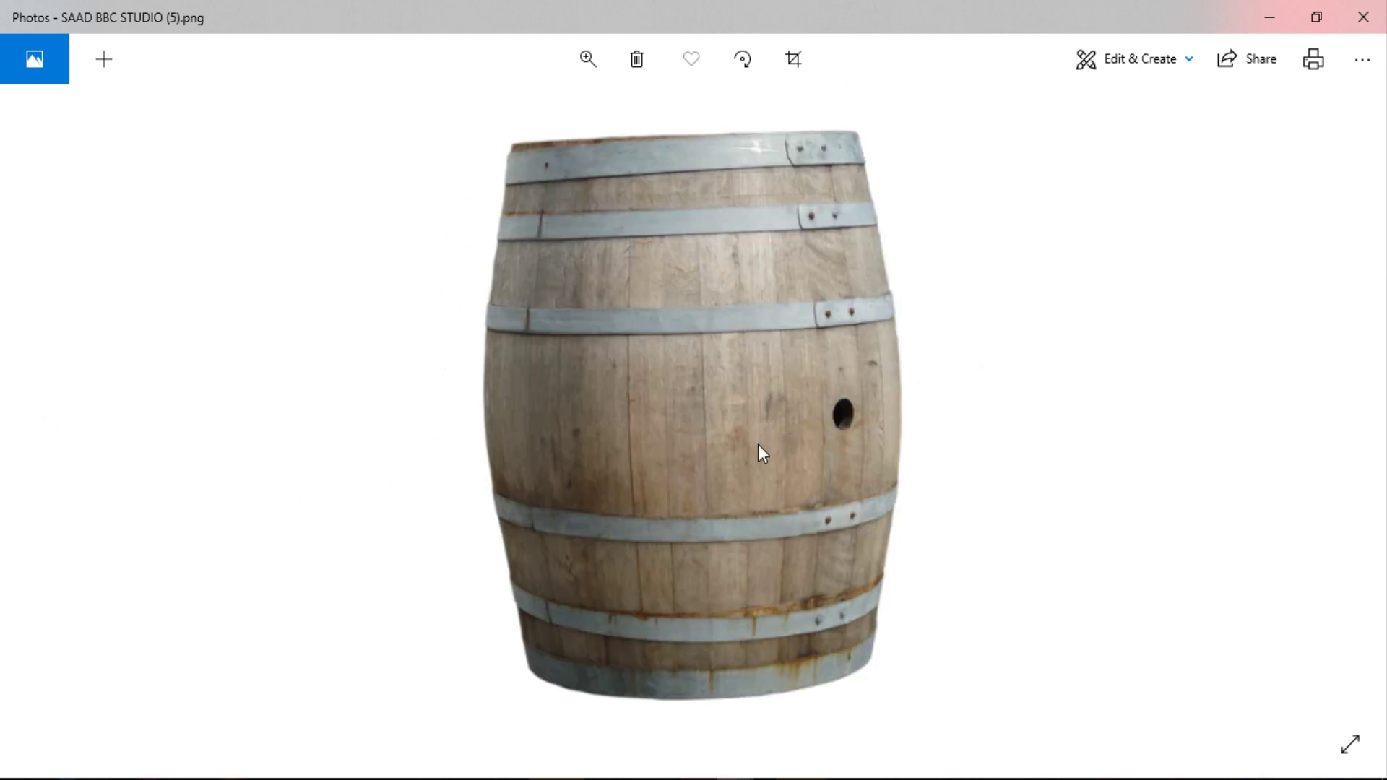
{"action": "key", "text": "Right"}
{"action": "key", "text": "Right"}
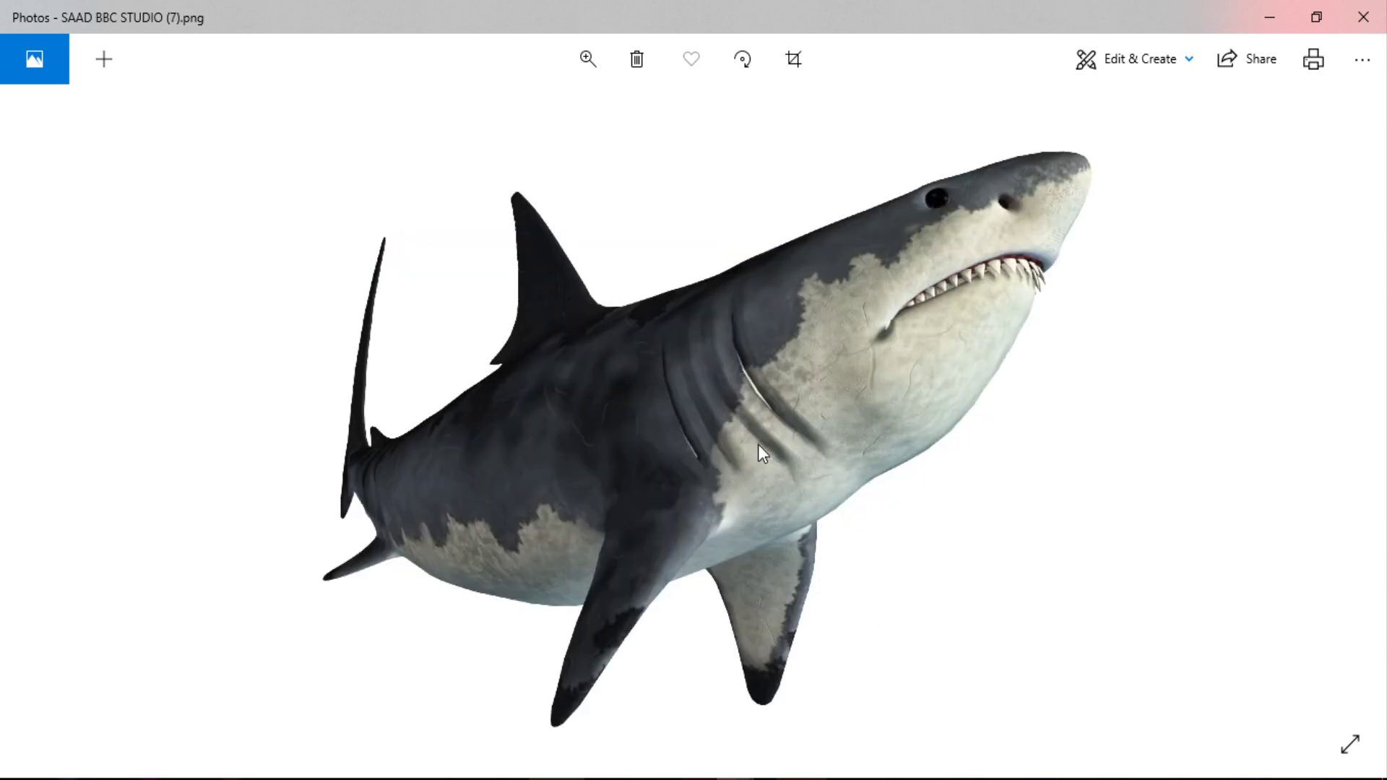
{"action": "key", "text": "Right"}
{"action": "key", "text": "Right"}
{"action": "key", "text": "Right"}
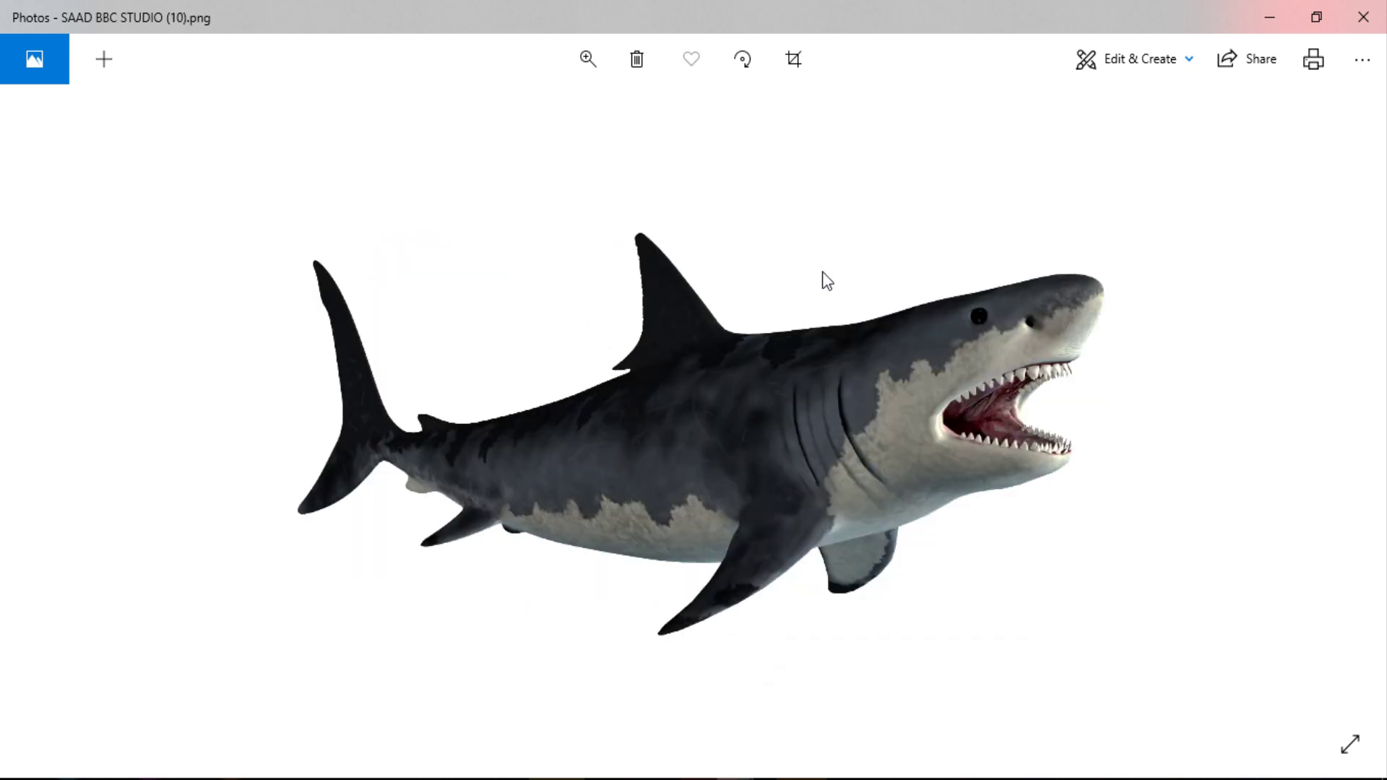
{"action": "key", "text": "Right"}
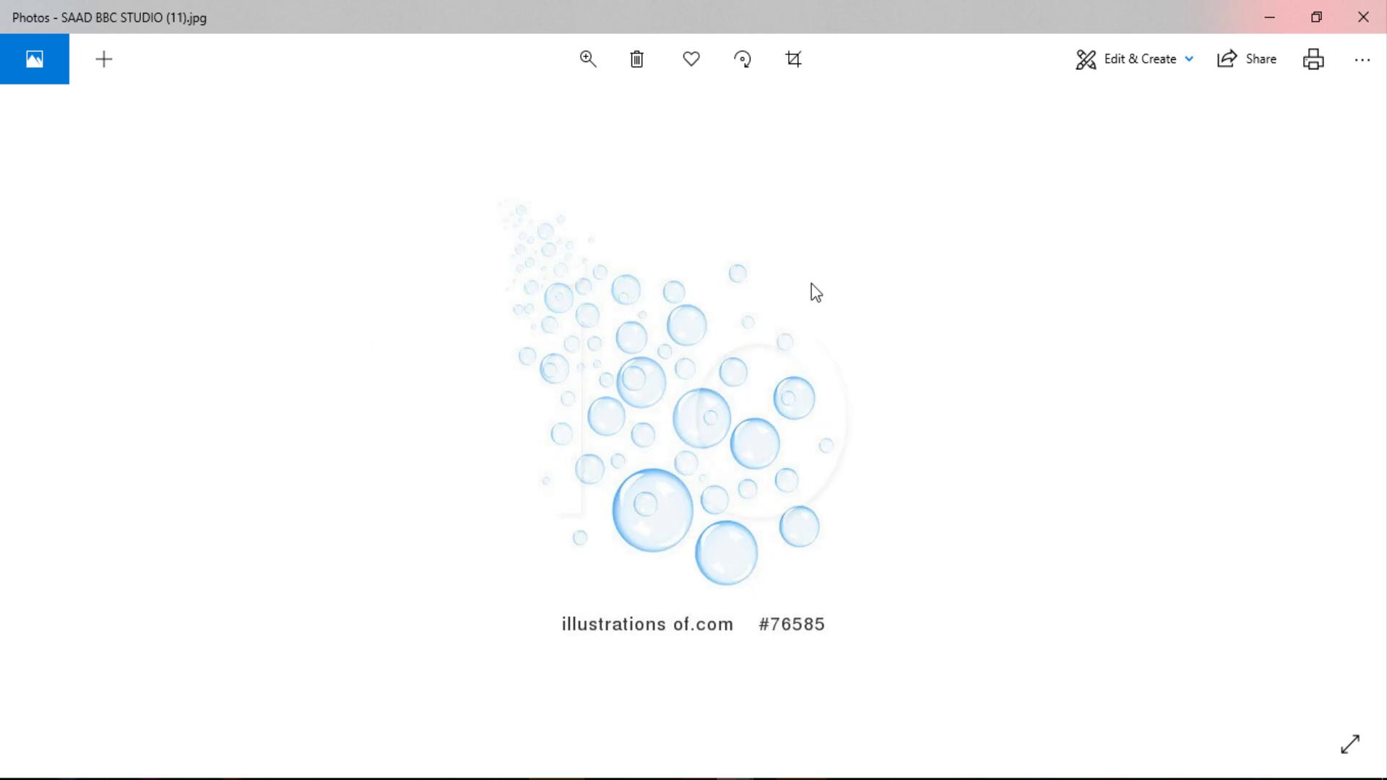
{"action": "left_click", "coordinate": [1364, 16]}
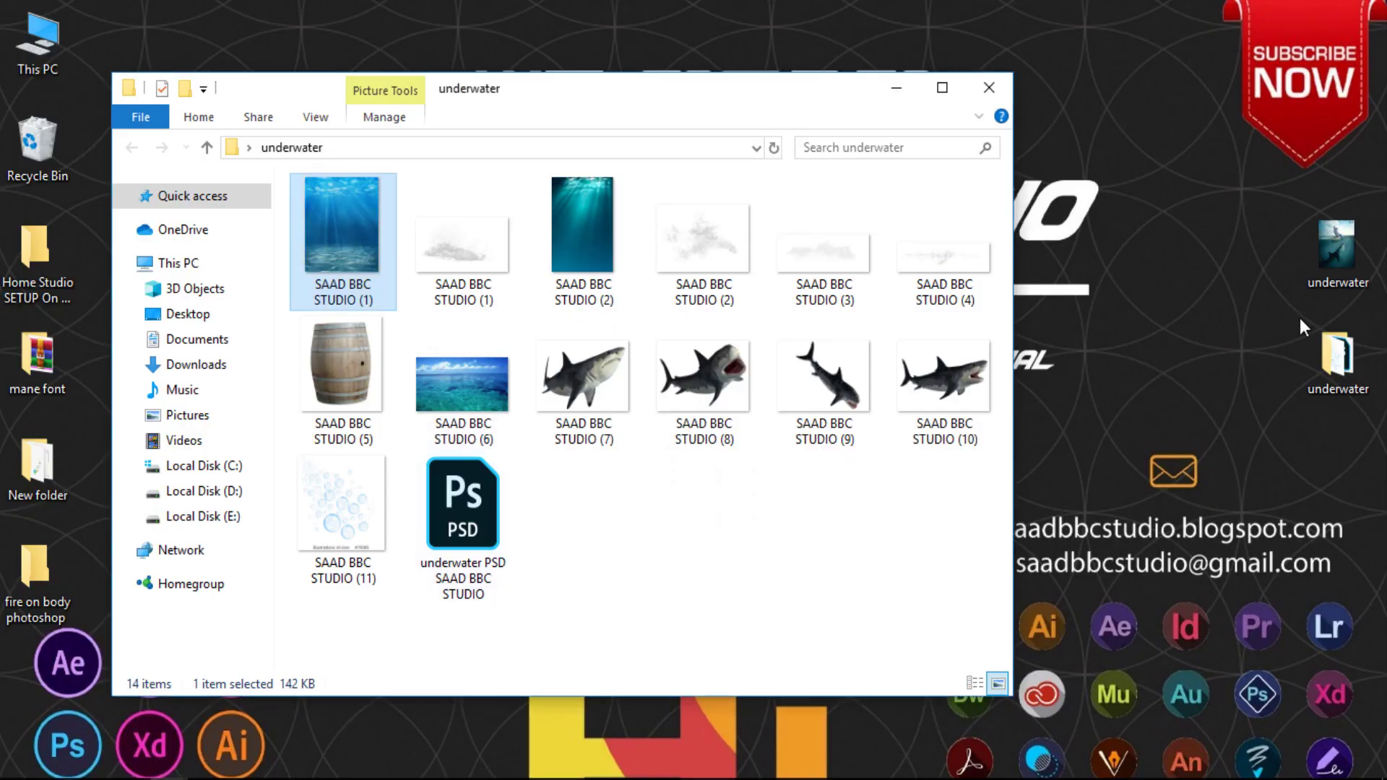
- Reopen the finished composite full-screen and zoom in on the barrel and shark
{"action": "double_click", "coordinate": [1338, 245]}
{"action": "left_click", "coordinate": [701, 93]}
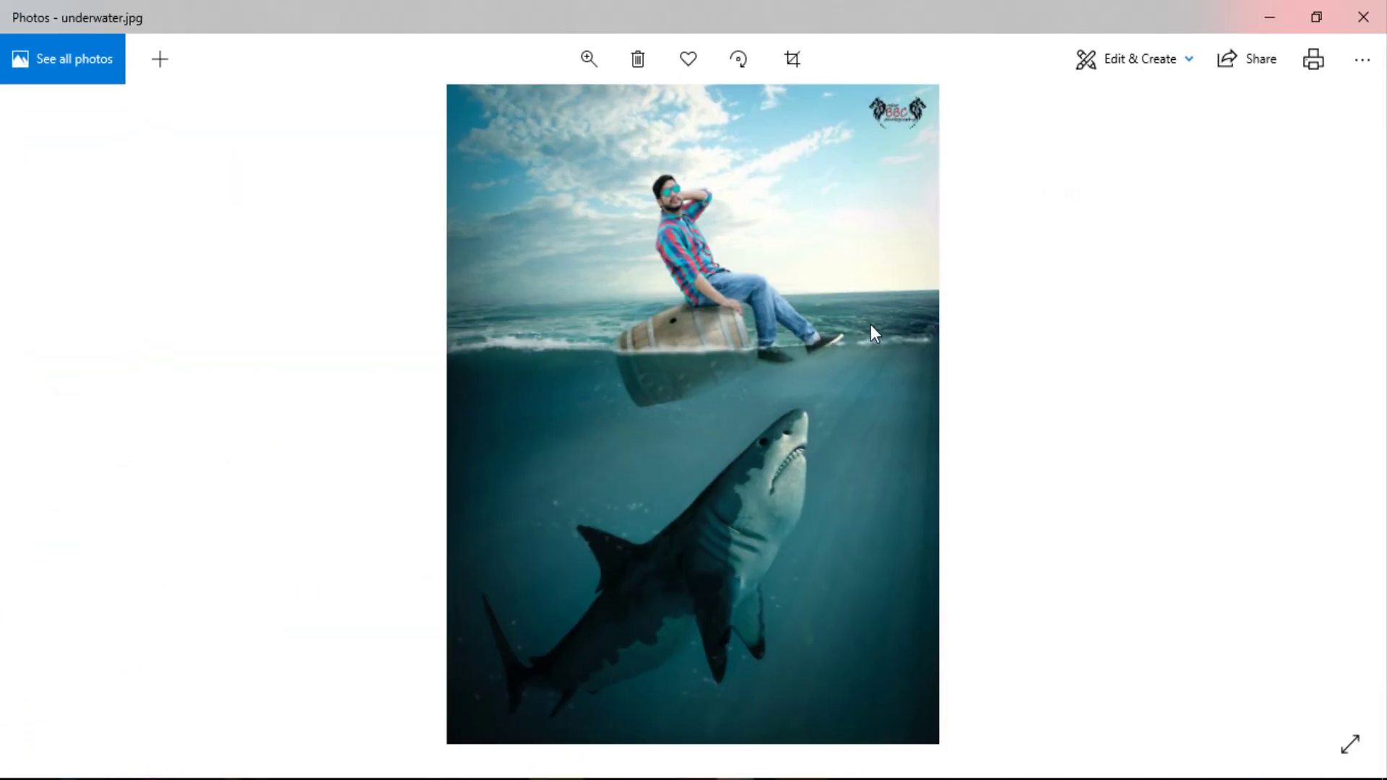
{"action": "left_click", "coordinate": [589, 58]}
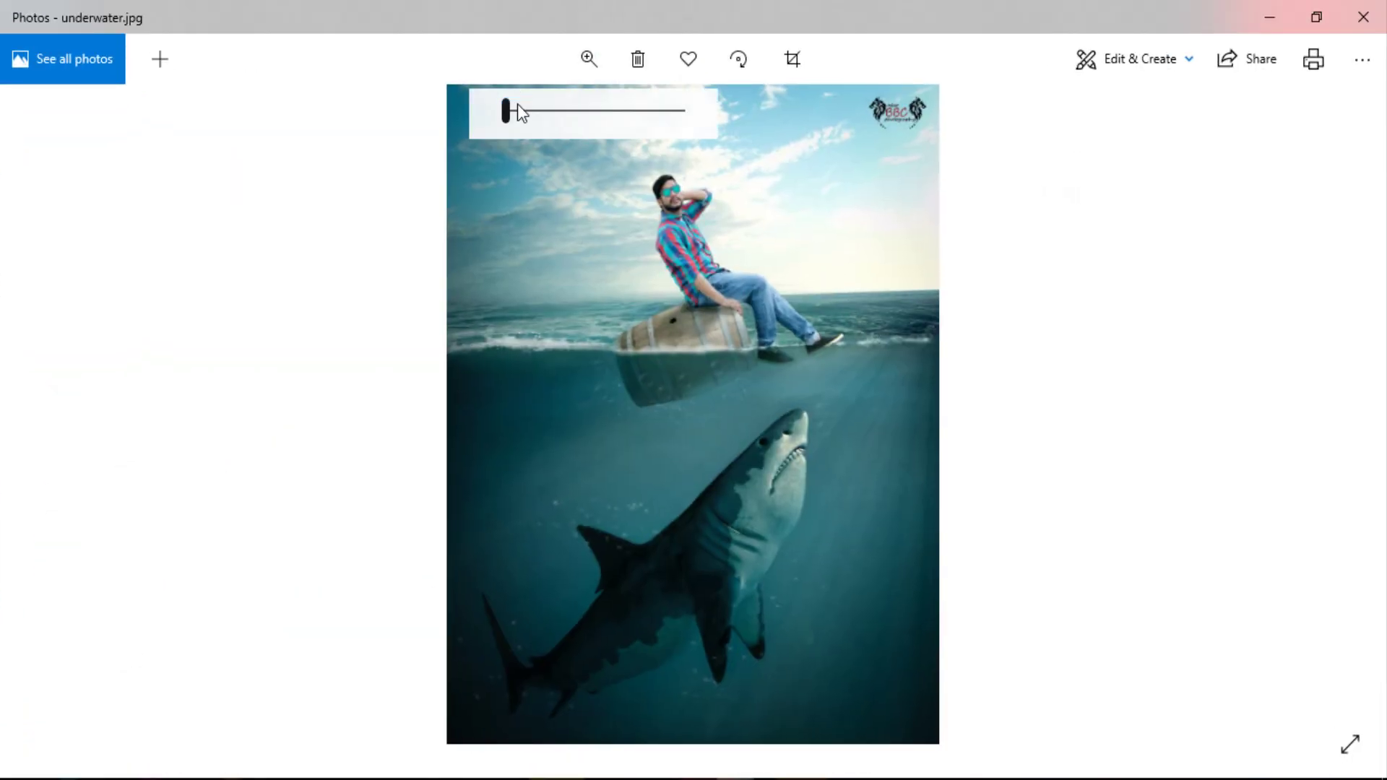
{"action": "left_click_drag", "start_coordinate": [518, 110], "coordinate": [532, 112]}
- Scroll around the zoomed composite and pan down to the shark
{"action": "scroll", "coordinate": [650, 618], "scroll_direction": "up", "scroll_amount": 5}
{"action": "scroll", "coordinate": [699, 470], "scroll_direction": "down", "scroll_amount": 2}
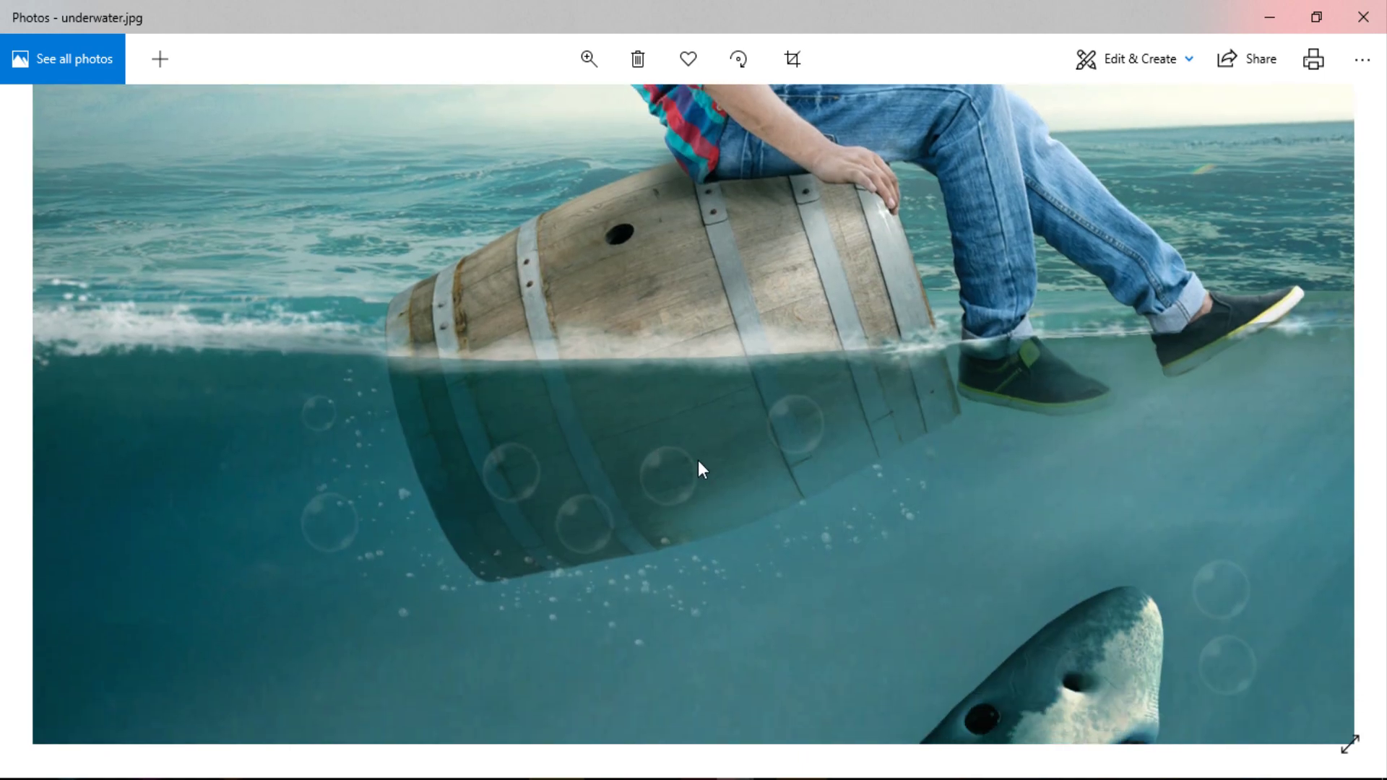
{"action": "scroll", "coordinate": [1015, 520], "scroll_direction": "right", "scroll_amount": 4}
{"action": "scroll", "coordinate": [997, 679], "scroll_direction": "up", "scroll_amount": 3}
{"action": "scroll", "coordinate": [822, 678], "scroll_direction": "up", "scroll_amount": 3}
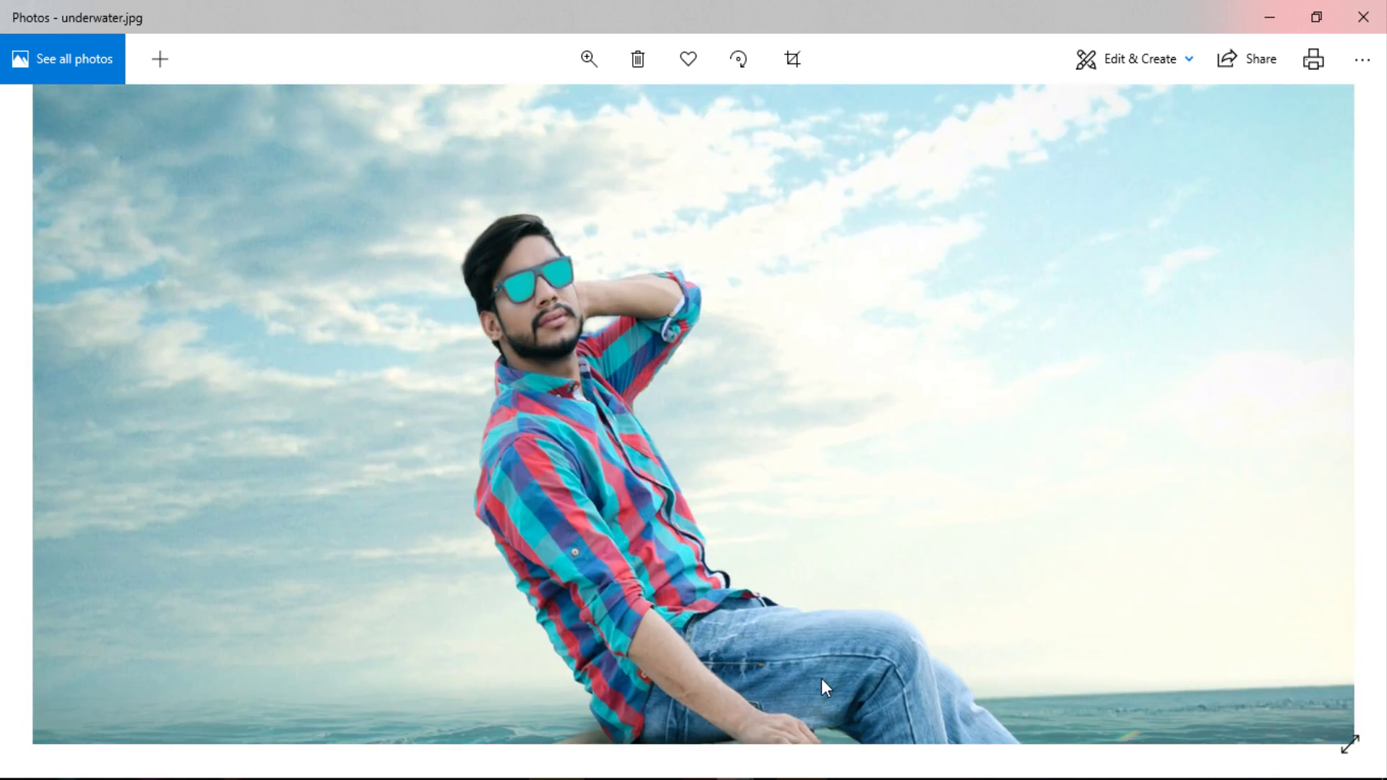
{"action": "scroll", "coordinate": [821, 672], "scroll_direction": "down", "scroll_amount": 5}
{"action": "scroll", "coordinate": [700, 415], "scroll_direction": "down", "scroll_amount": 5}
{"action": "scroll", "coordinate": [795, 348], "scroll_direction": "down", "scroll_amount": 3}
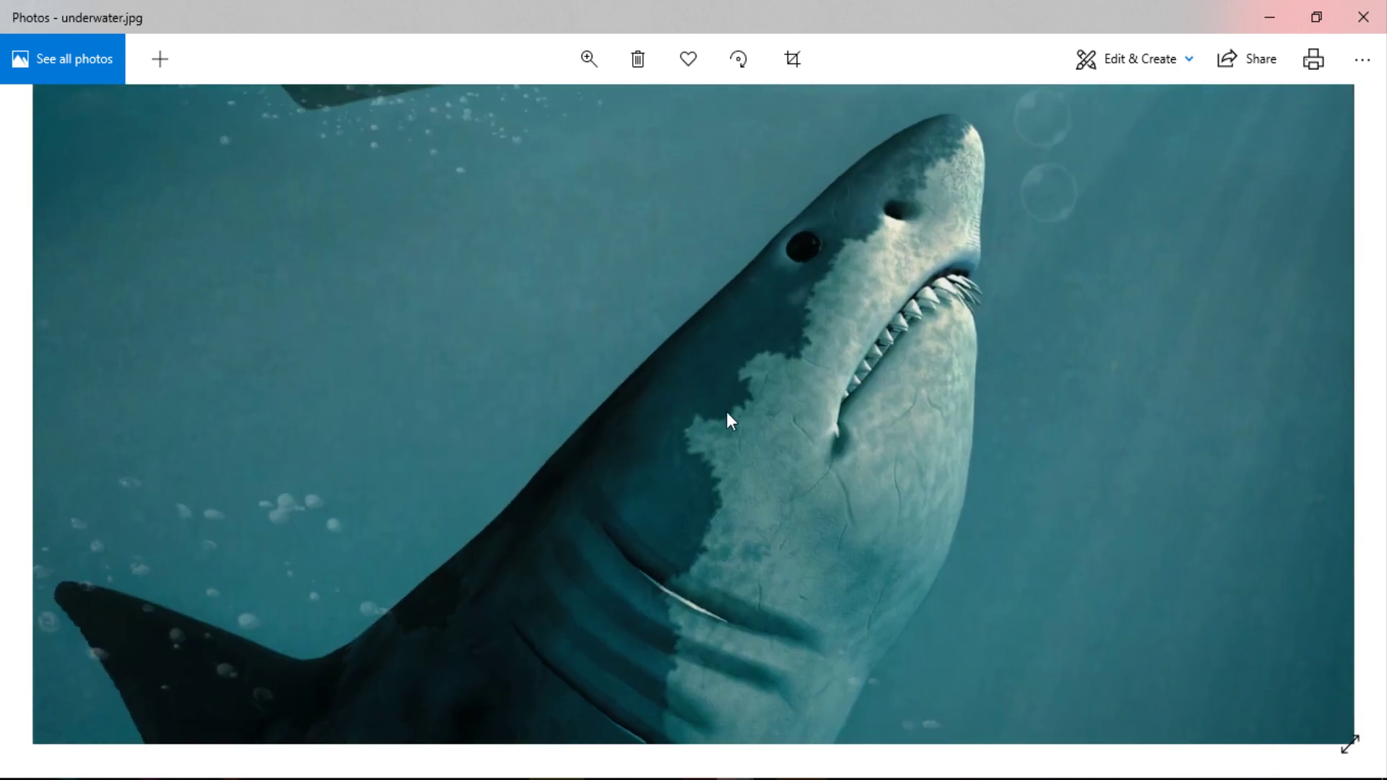
{"action": "scroll", "coordinate": [727, 412], "scroll_direction": "down", "scroll_amount": 3}
{"action": "scroll", "coordinate": [792, 336], "scroll_direction": "down", "scroll_amount": 2}
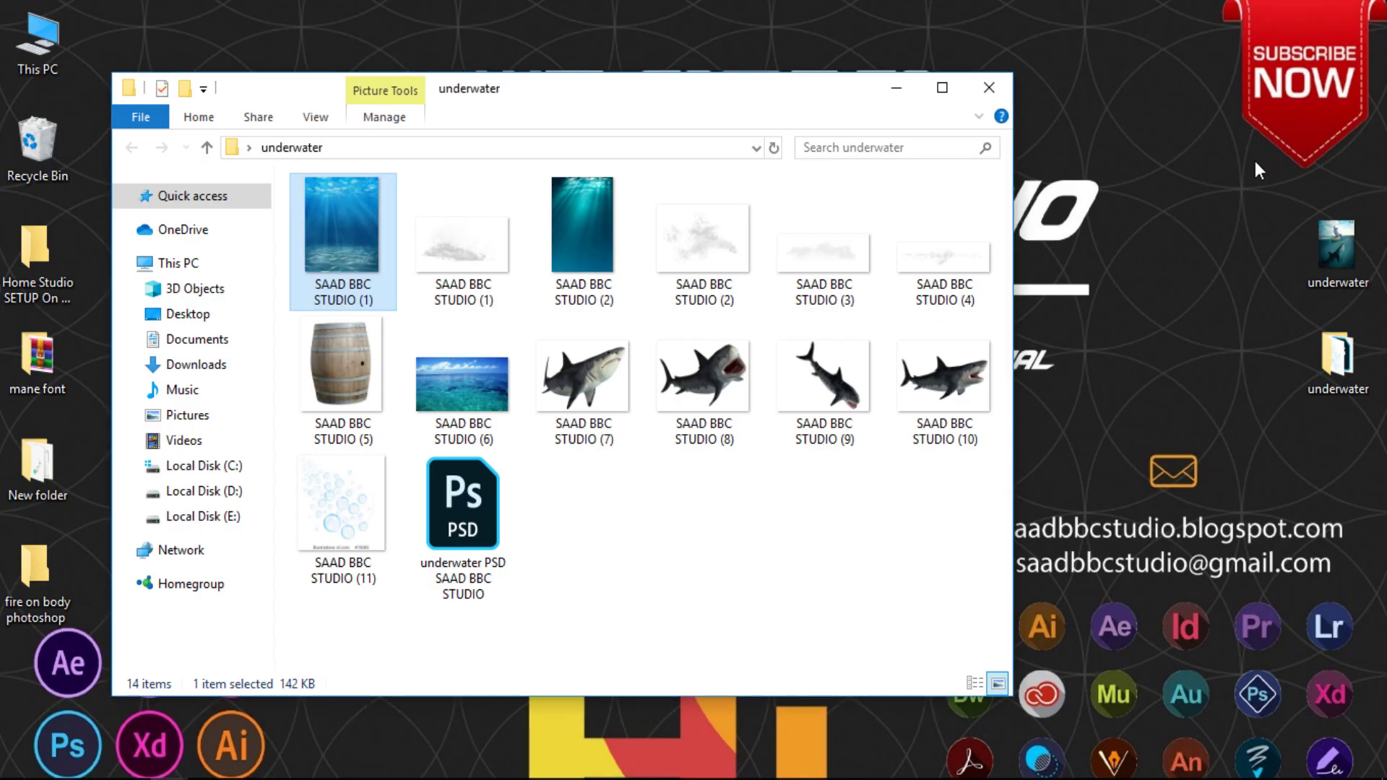
- Highlight the cloud and shark resource files, then open the underwater PSD in Photoshop
{"action": "left_click", "coordinate": [724, 598]}
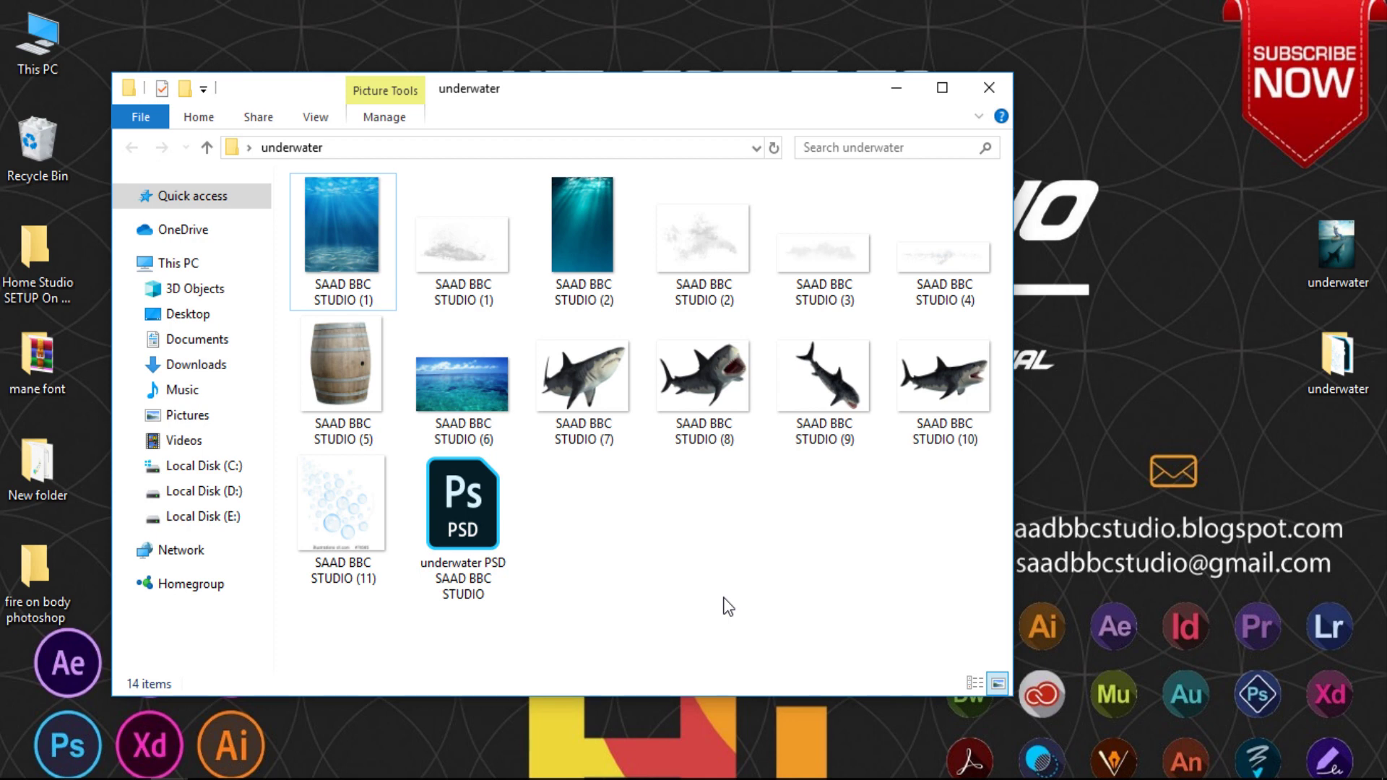
{"action": "left_click", "coordinate": [343, 231]}
{"action": "left_click", "coordinate": [463, 239]}
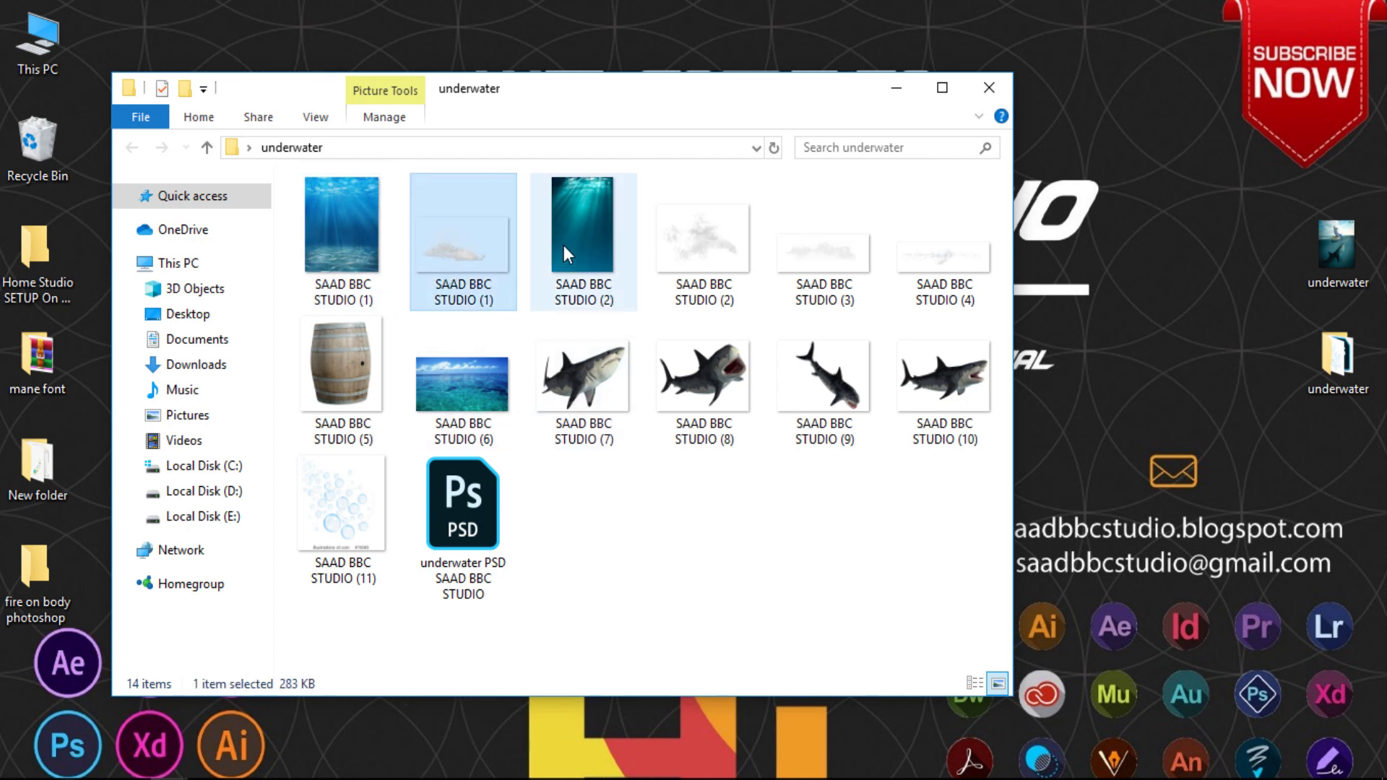
{"action": "left_click", "coordinate": [604, 383]}
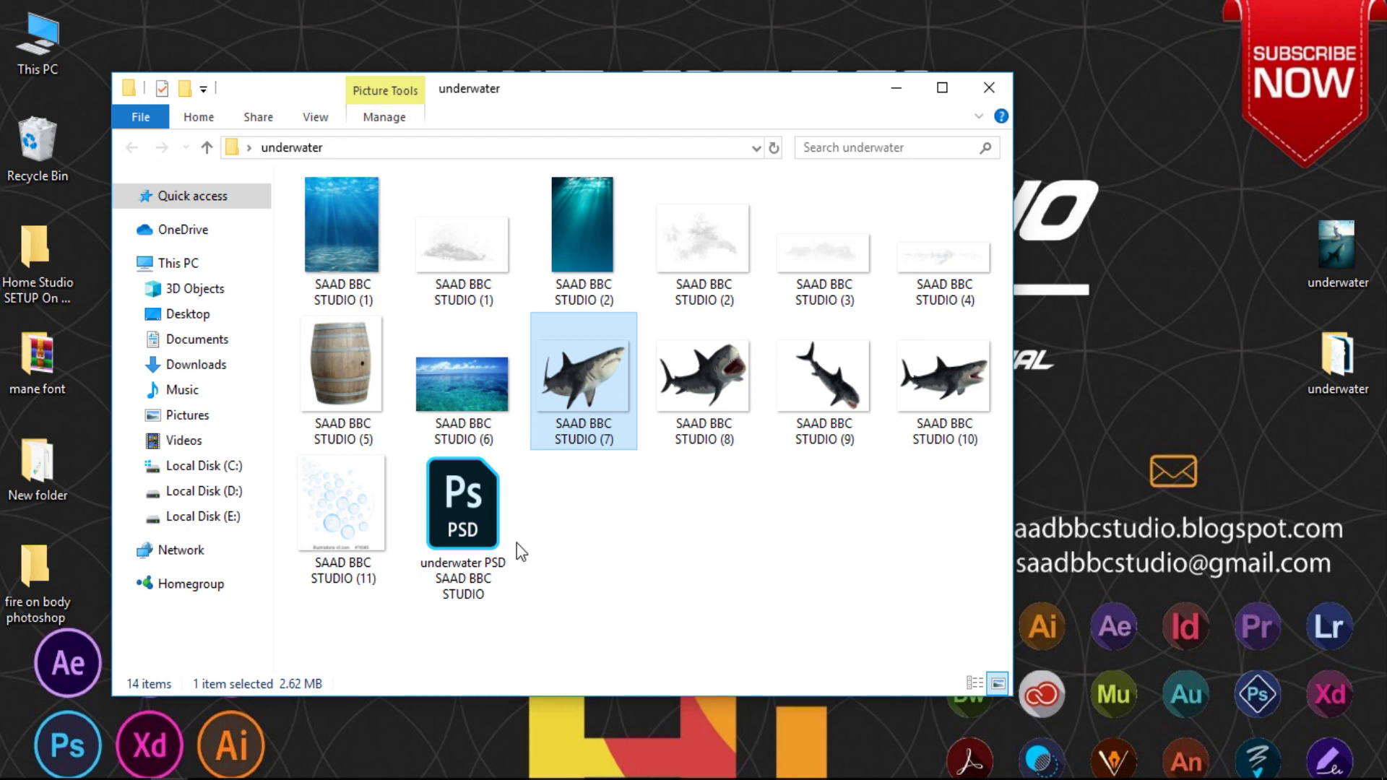
{"action": "double_click", "coordinate": [445, 536]}
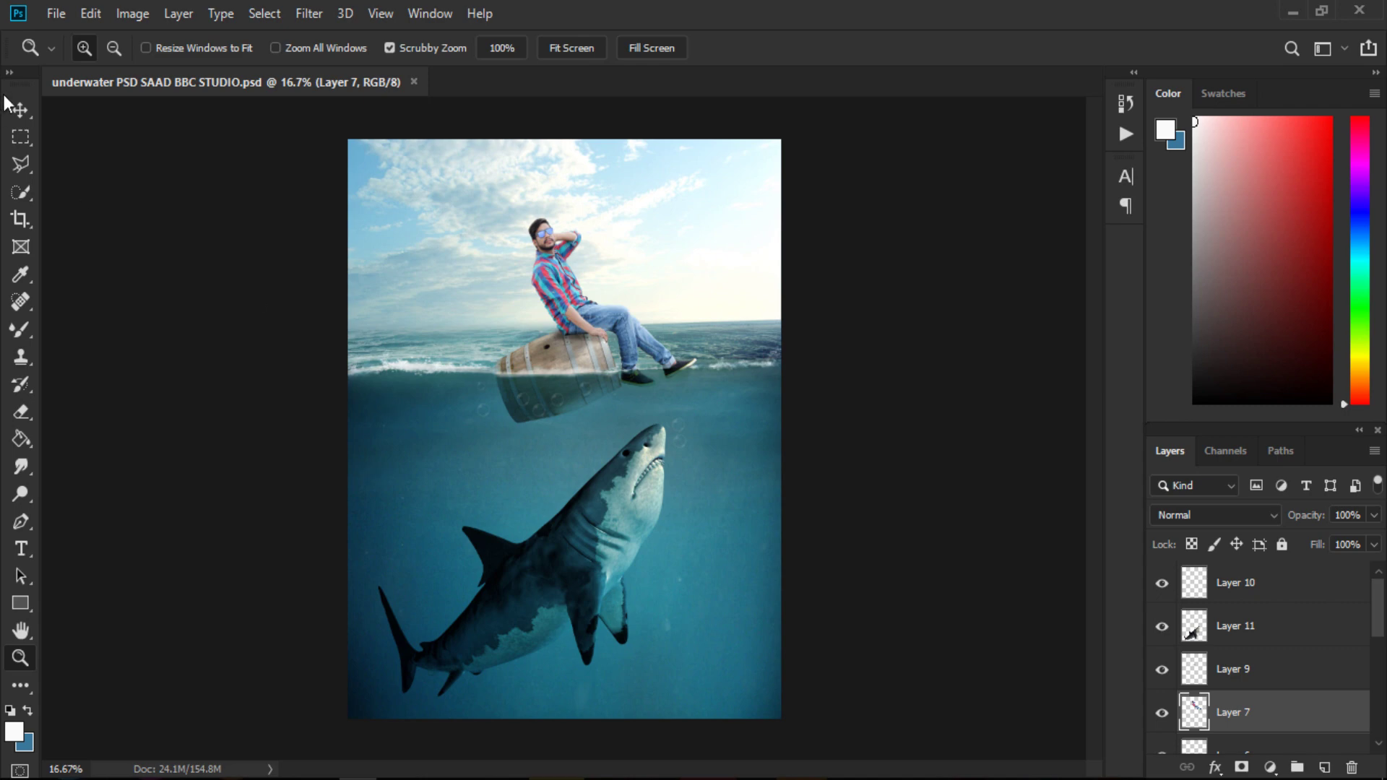
{"action": "left_click", "coordinate": [17, 109]}
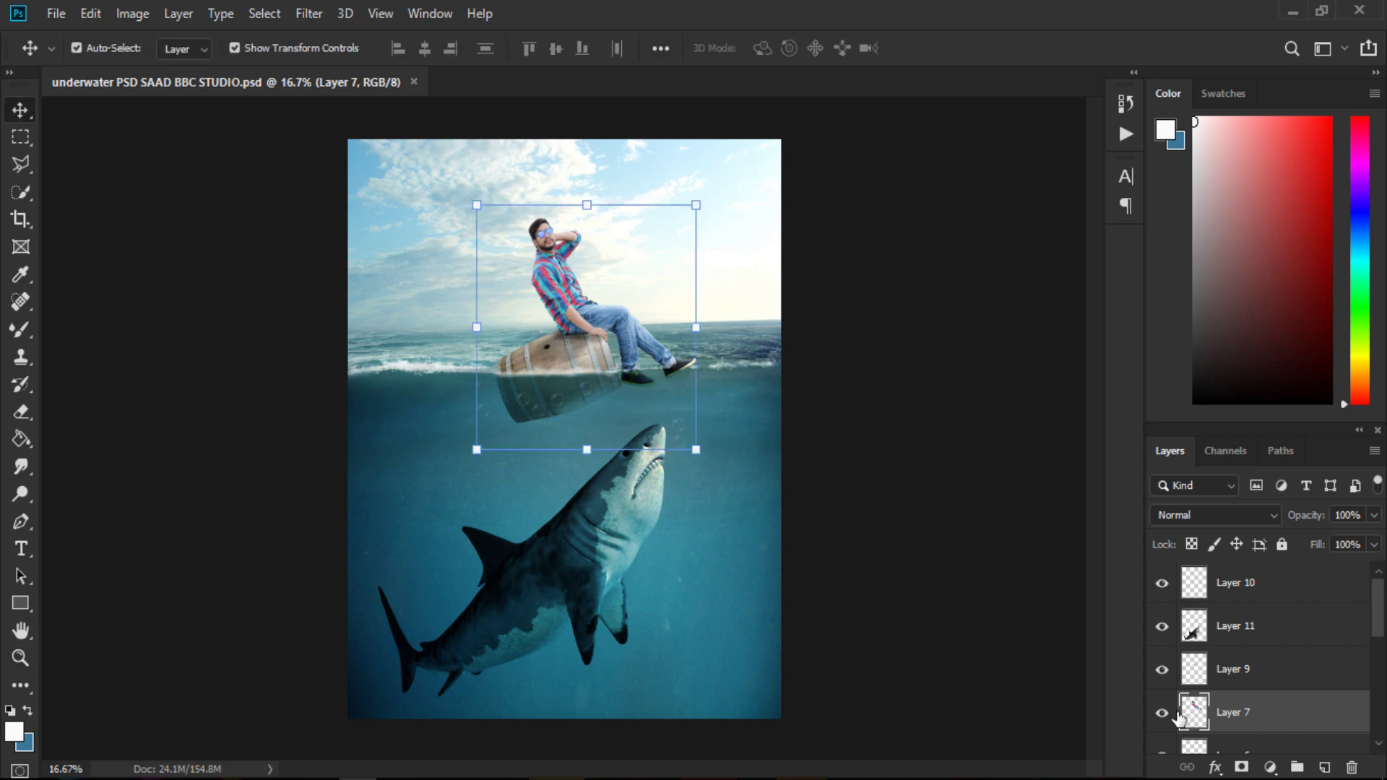
{"action": "left_click", "coordinate": [1161, 713]}
{"action": "left_click", "coordinate": [1161, 714]}
{"action": "key", "text": "ctrl+t"}
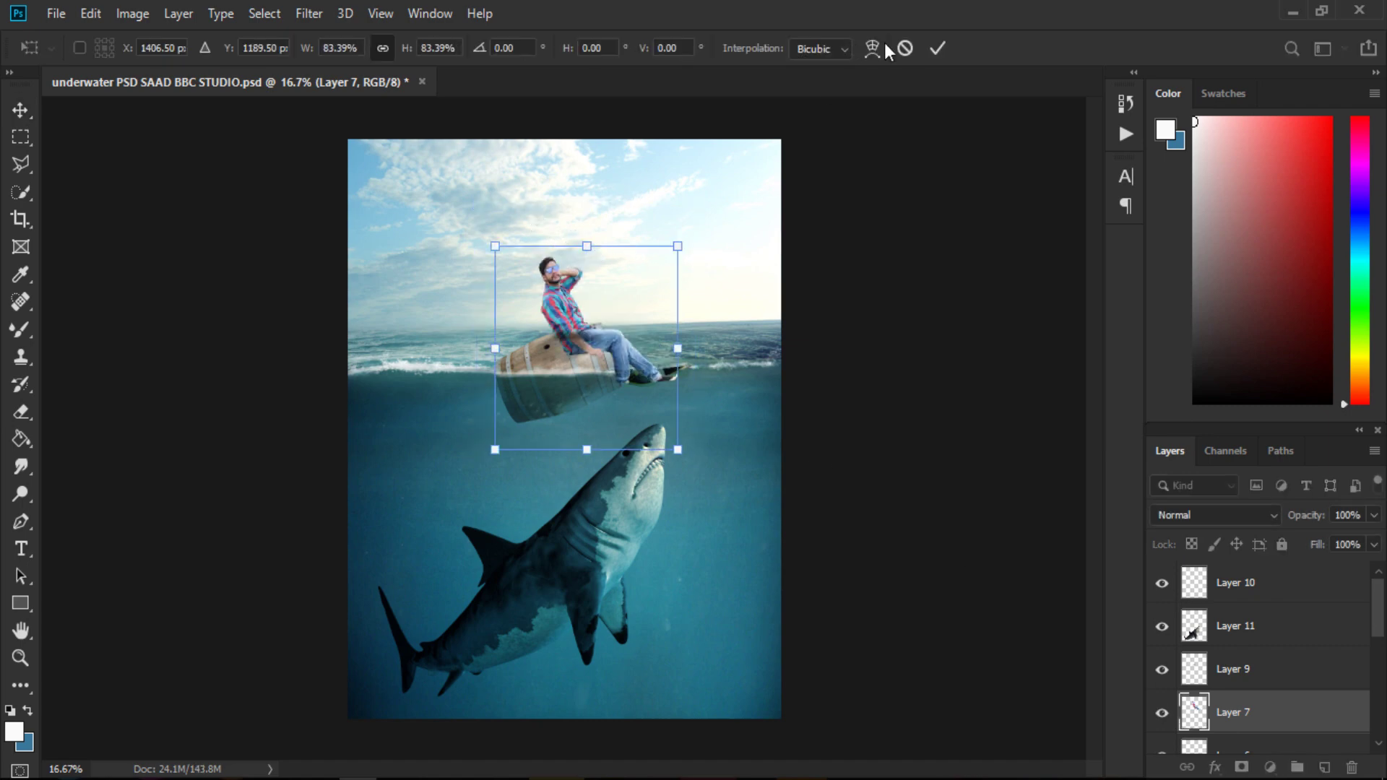
{"action": "left_click", "coordinate": [902, 51]}
{"action": "left_click", "coordinate": [20, 658]}
{"action": "left_click", "coordinate": [571, 245]}
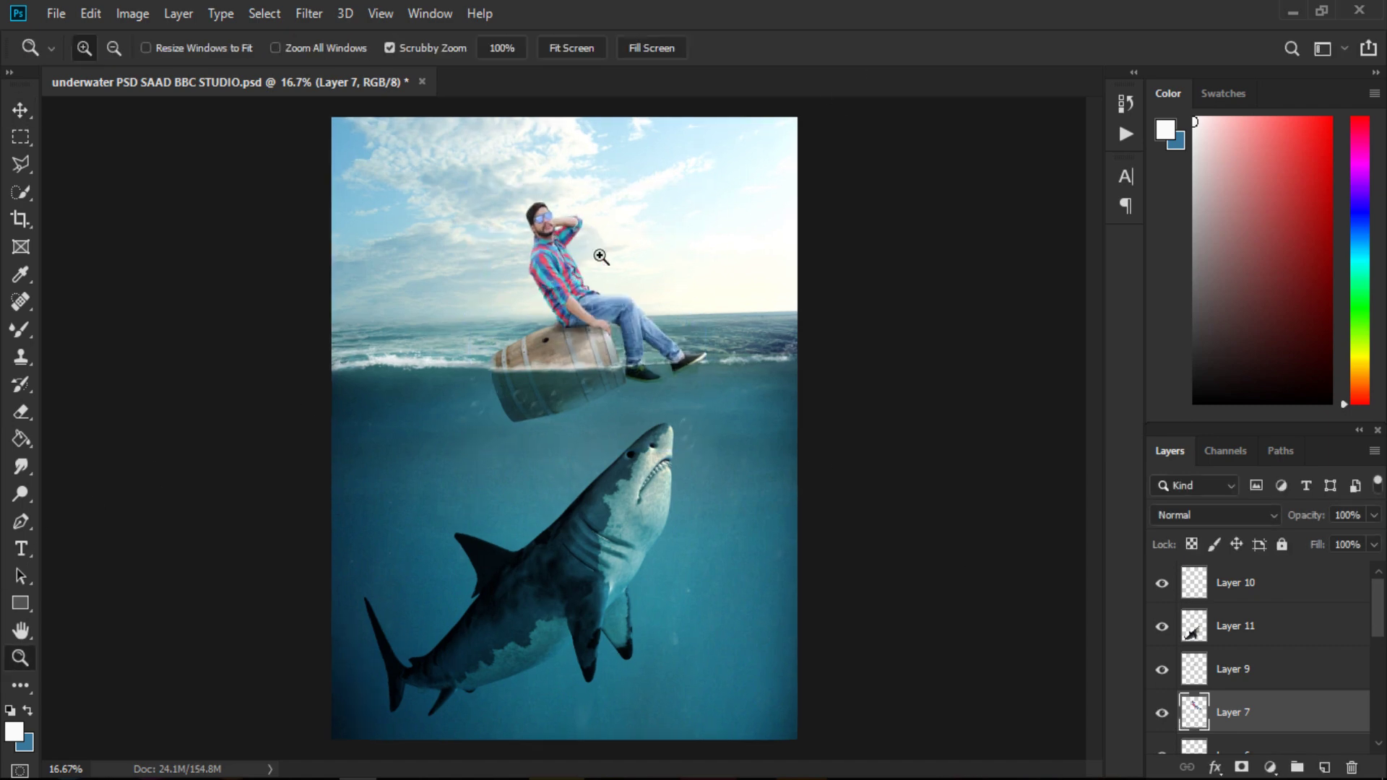
{"action": "left_click", "coordinate": [734, 396], "text": "alt"}
{"action": "right_click", "coordinate": [734, 396]}
{"action": "left_click", "coordinate": [757, 409]}
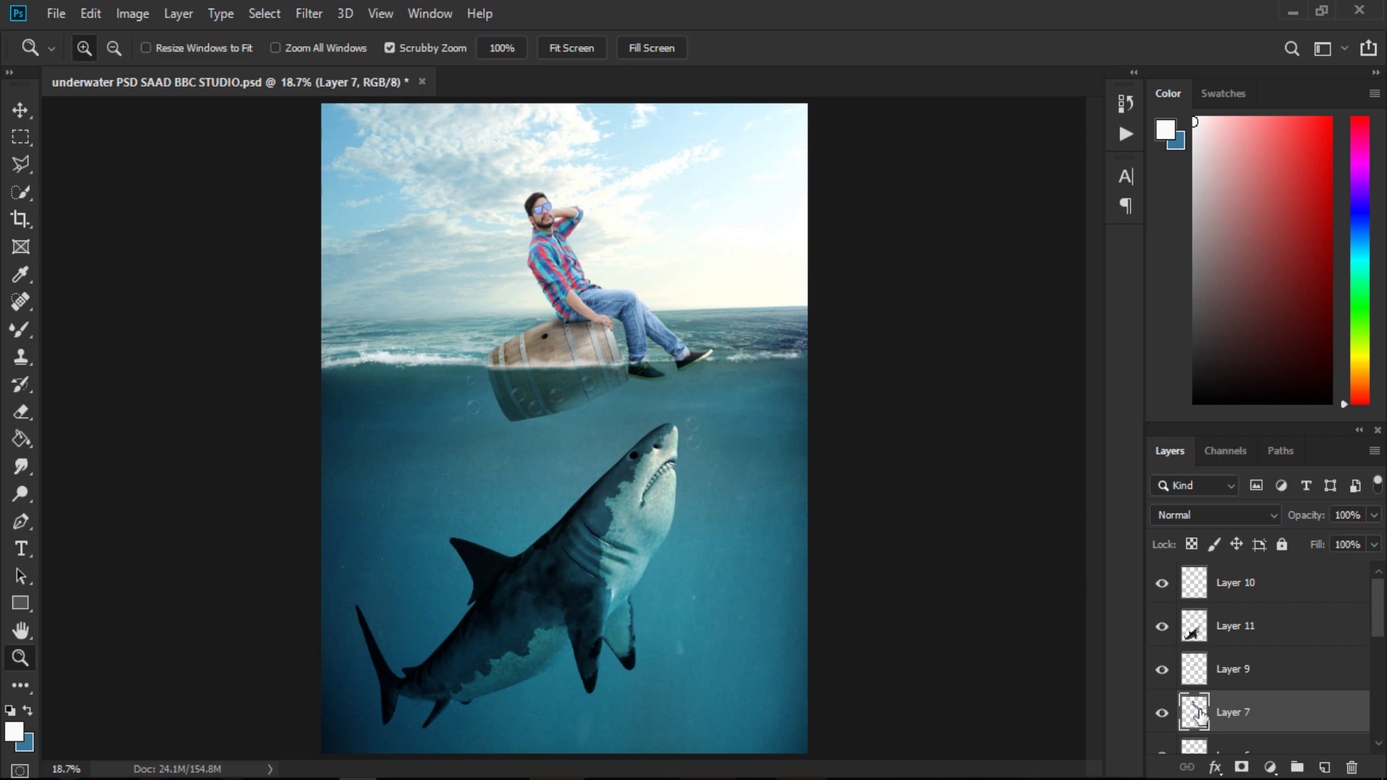
- Toggle the submerged barrel part's layer visibility to compare the composite
{"action": "scroll", "coordinate": [1192, 719], "scroll_direction": "down", "scroll_amount": 2}
{"action": "scroll", "coordinate": [1247, 710], "scroll_direction": "down", "scroll_amount": 1}
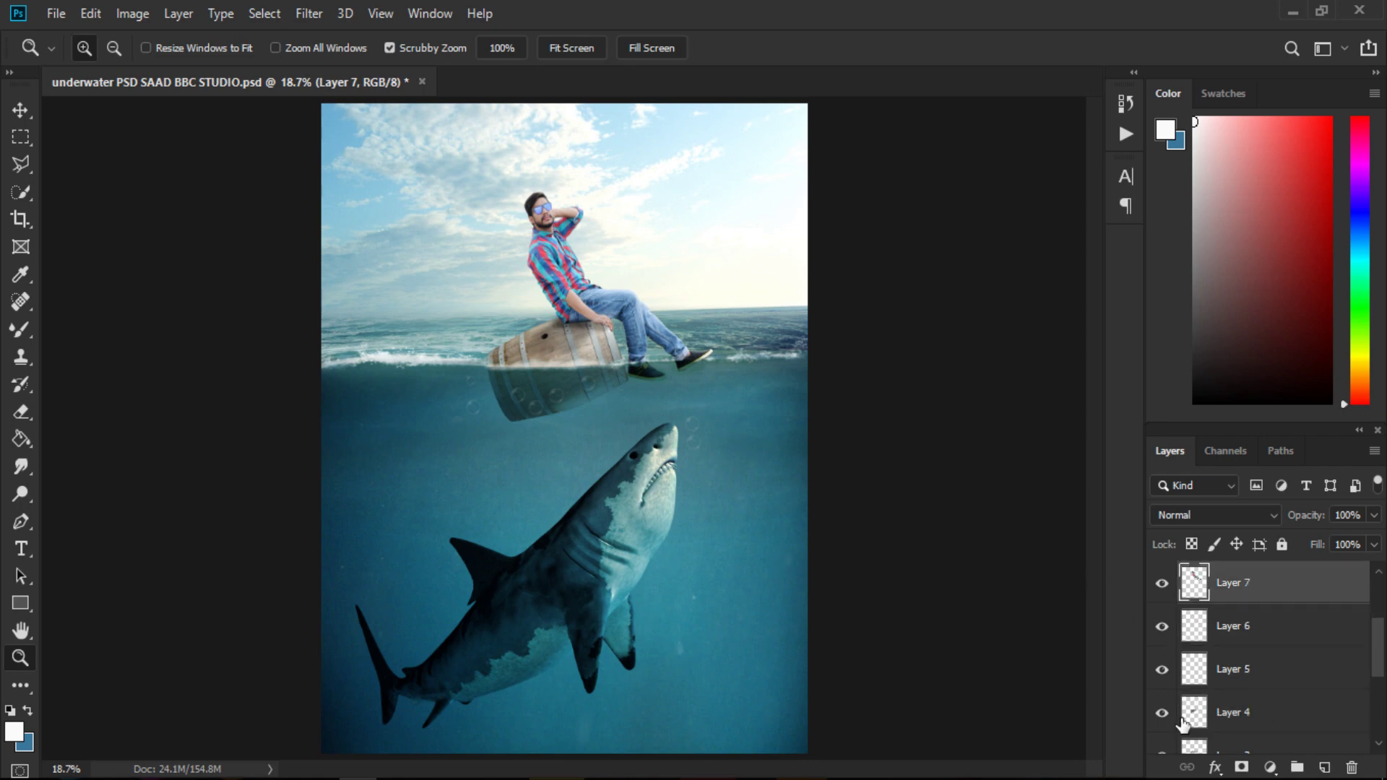
{"action": "left_click", "coordinate": [1163, 713]}
{"action": "left_click", "coordinate": [1176, 718]}
{"action": "left_click", "coordinate": [1185, 721]}
{"action": "scroll", "coordinate": [1185, 722], "scroll_direction": "down", "scroll_amount": 2}
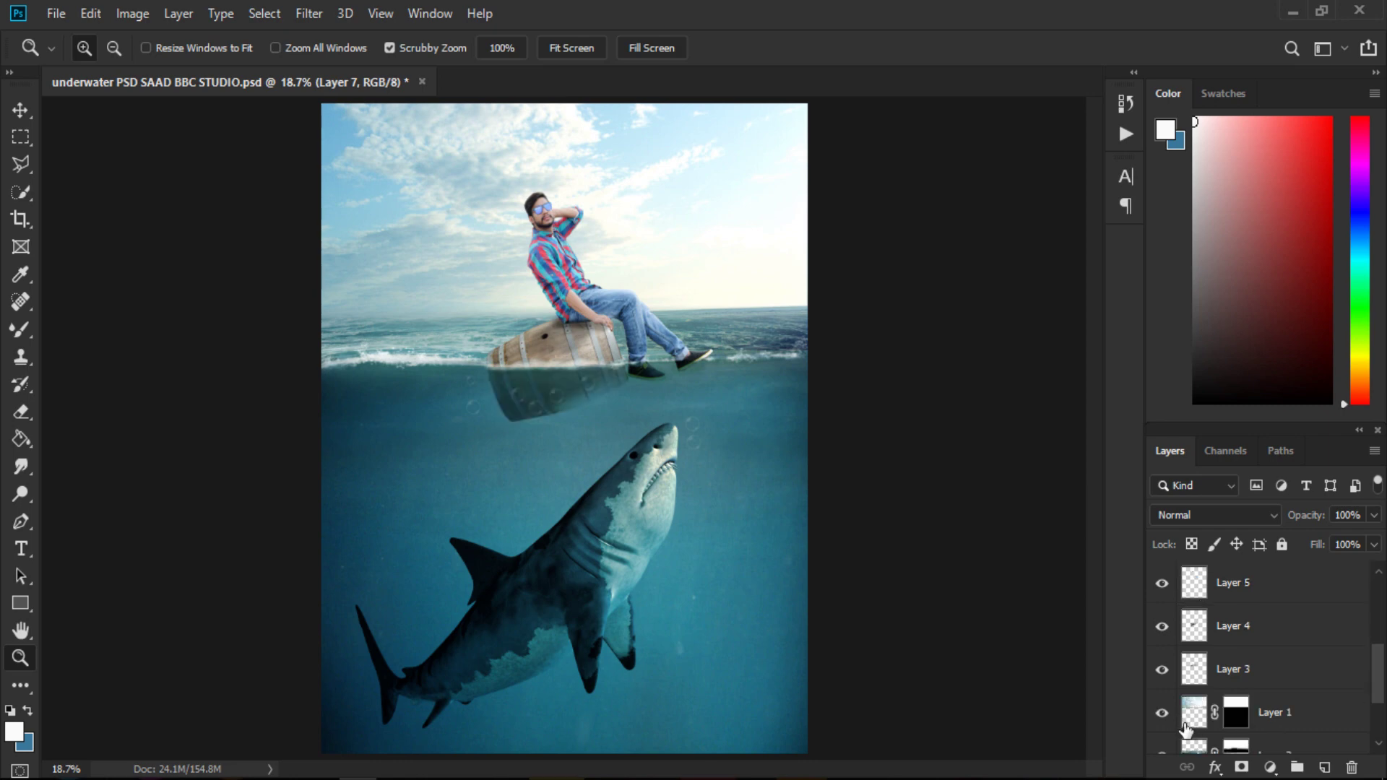
{"action": "scroll", "coordinate": [1179, 719], "scroll_direction": "down", "scroll_amount": 2}
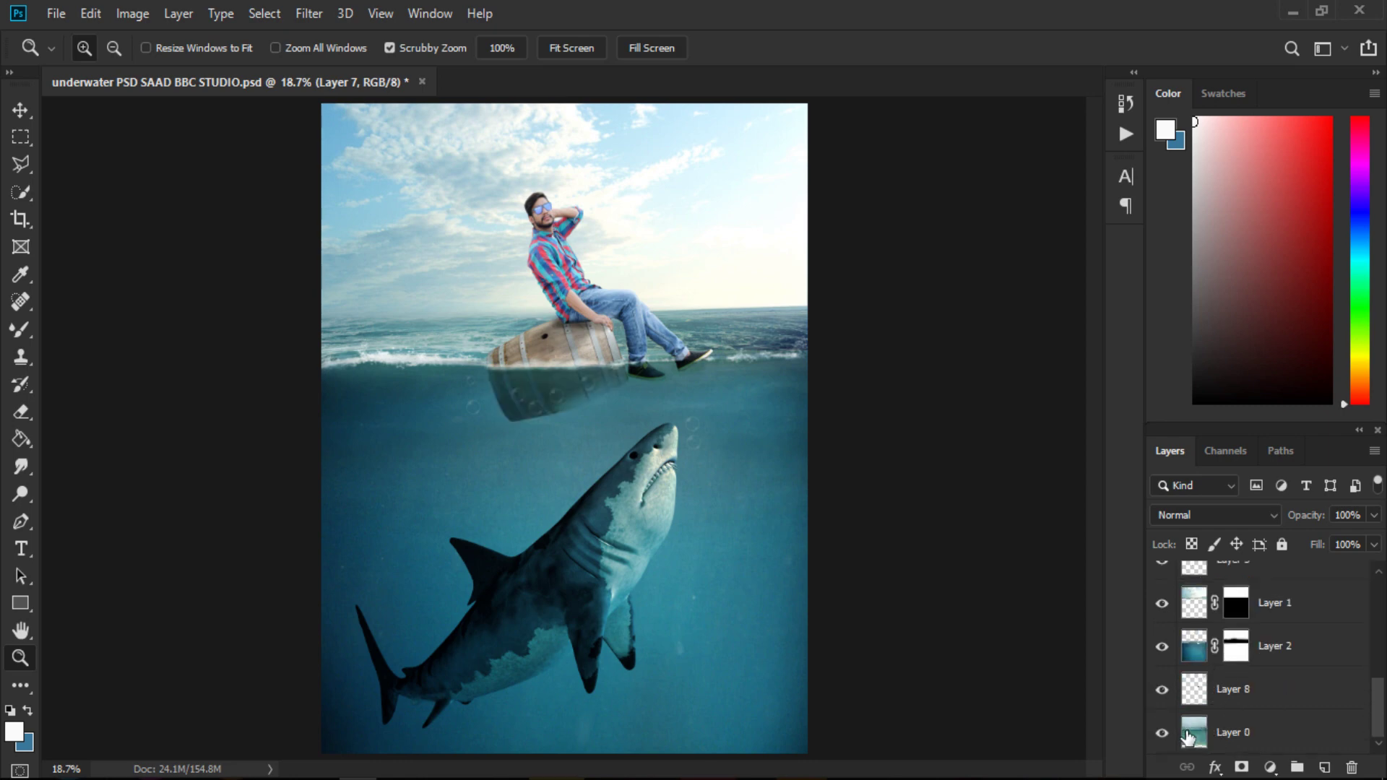
{"action": "scroll", "coordinate": [1185, 723], "scroll_direction": "up", "scroll_amount": 2}
{"action": "scroll", "coordinate": [1207, 711], "scroll_direction": "up", "scroll_amount": 2}
{"action": "scroll", "coordinate": [1203, 712], "scroll_direction": "up", "scroll_amount": 2}
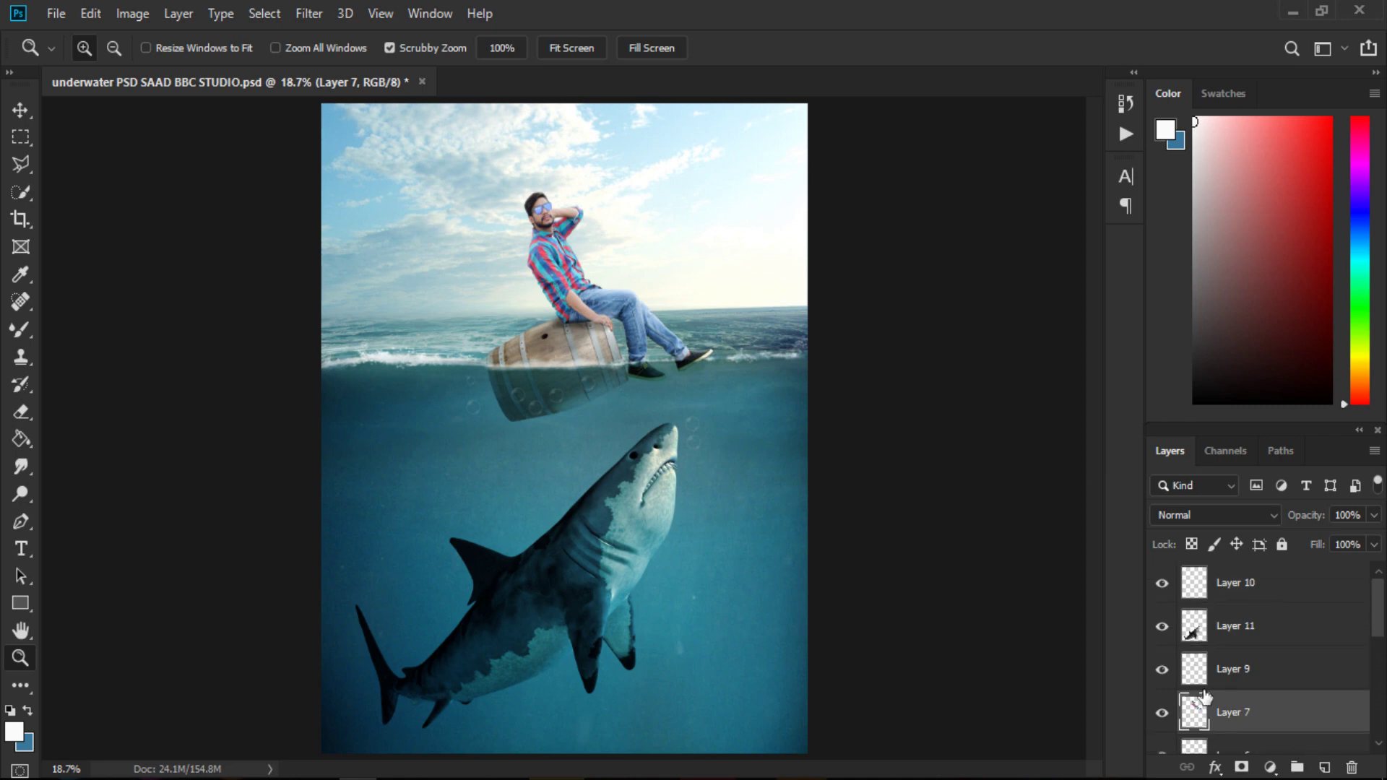
- Toggle the man's layer, zoom in on him, then minimize Photoshop
{"action": "left_click", "coordinate": [1162, 713]}
{"action": "left_click", "coordinate": [629, 273]}
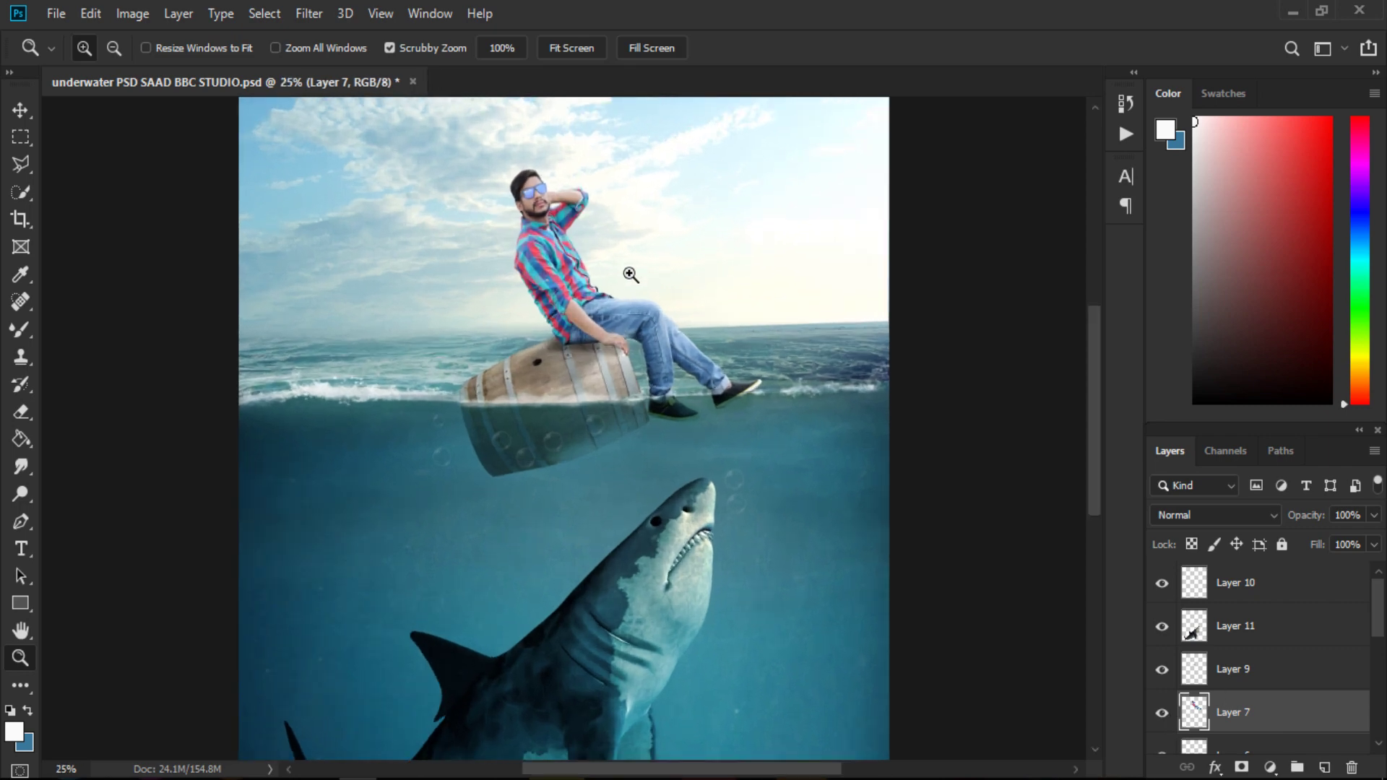
{"action": "left_click", "coordinate": [643, 260]}
{"action": "left_click", "coordinate": [1294, 4]}
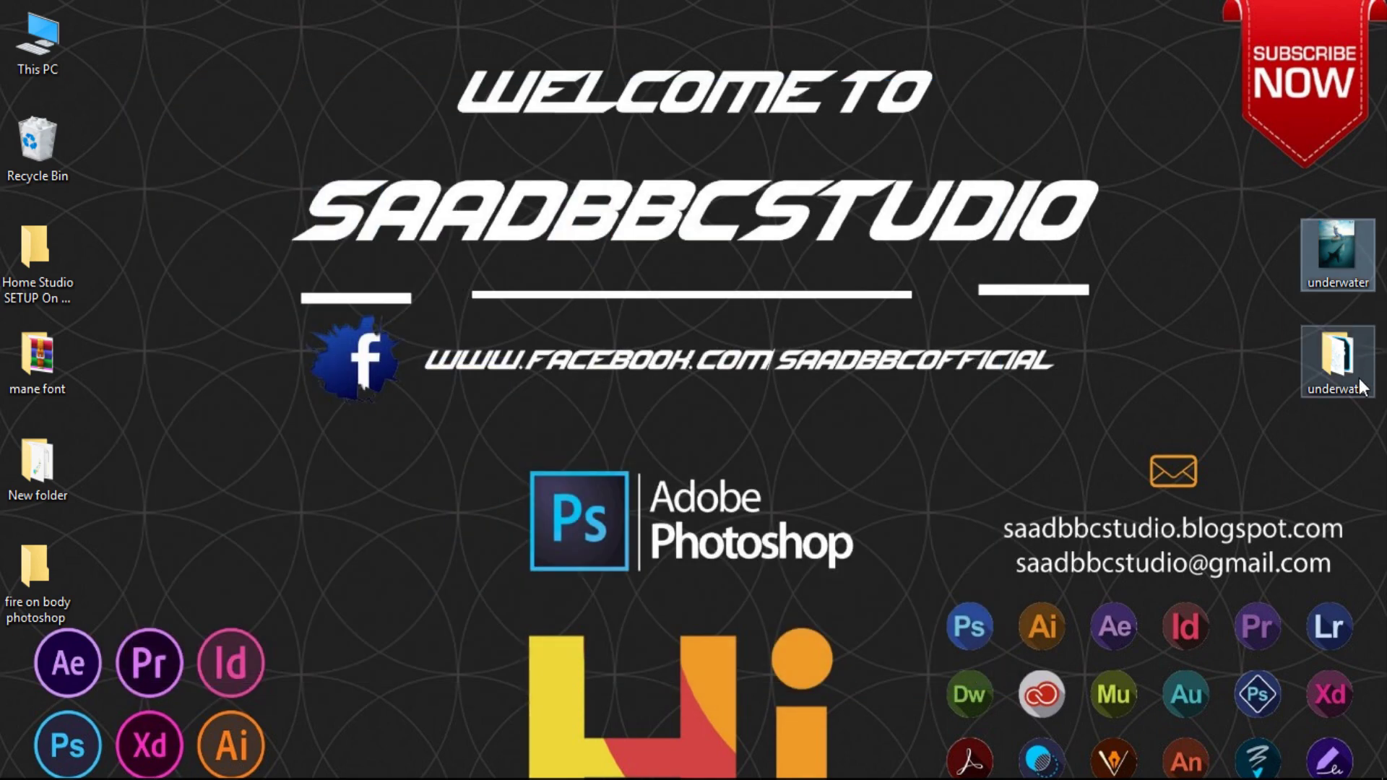
- Review the underwater folder's Properties (102 MB, 14 files), then close the dialog
{"action": "right_click", "coordinate": [1337, 357]}
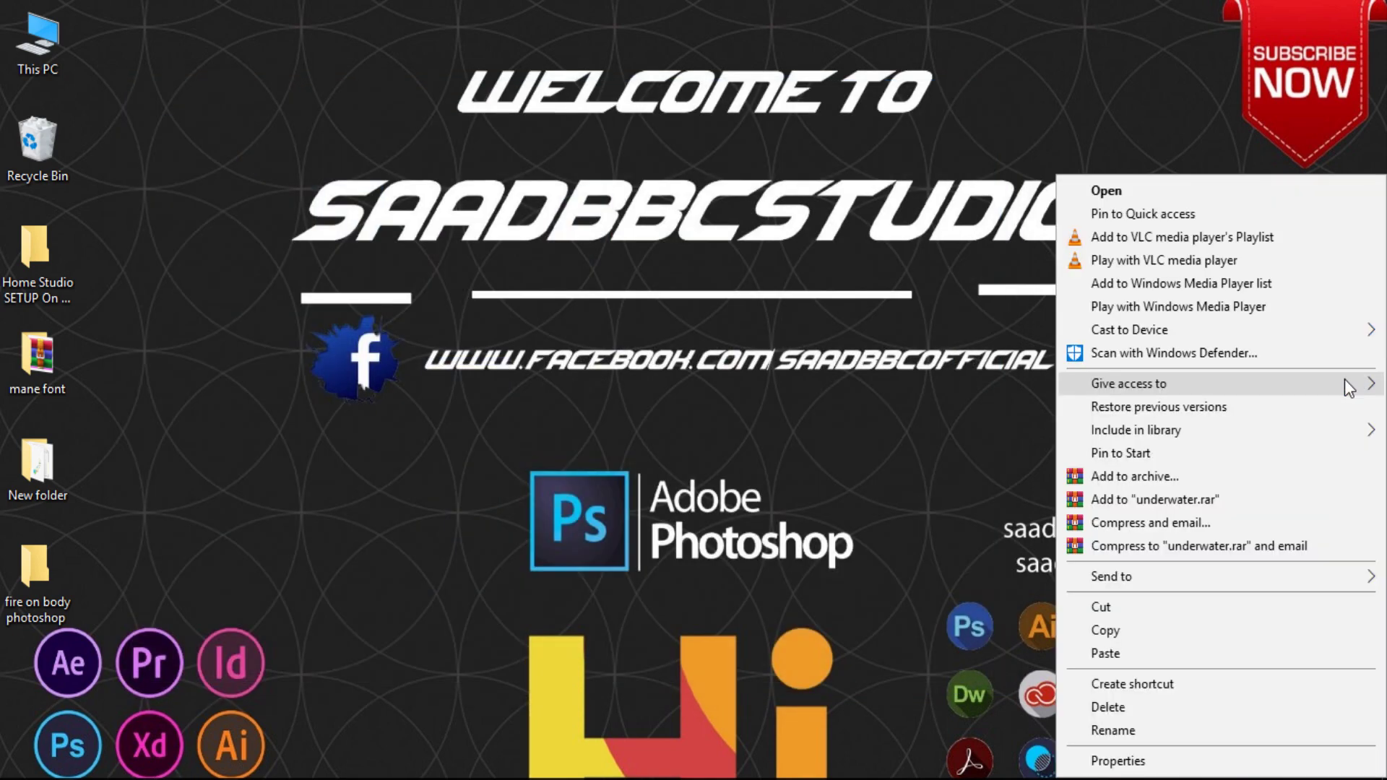
{"action": "left_click", "coordinate": [1121, 772]}
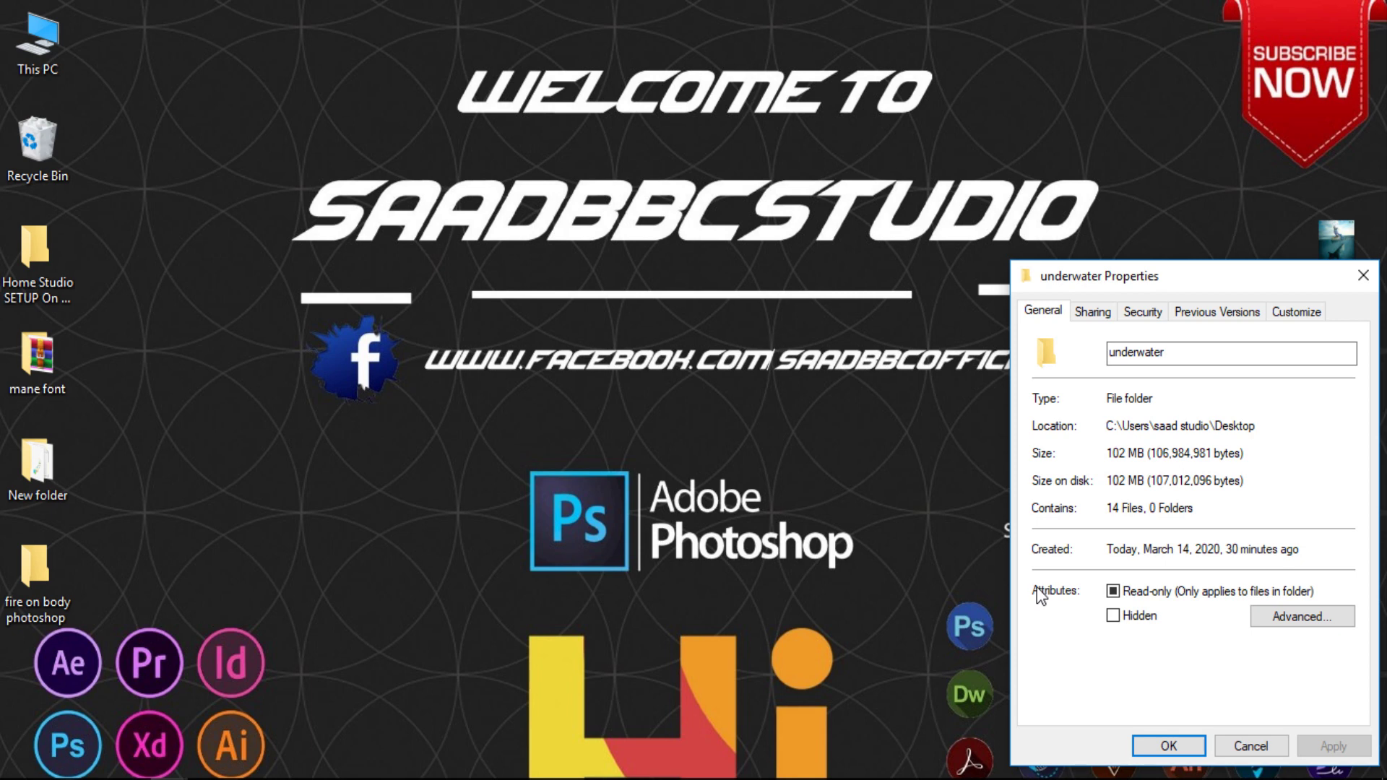
{"action": "left_click", "coordinate": [1364, 275]}
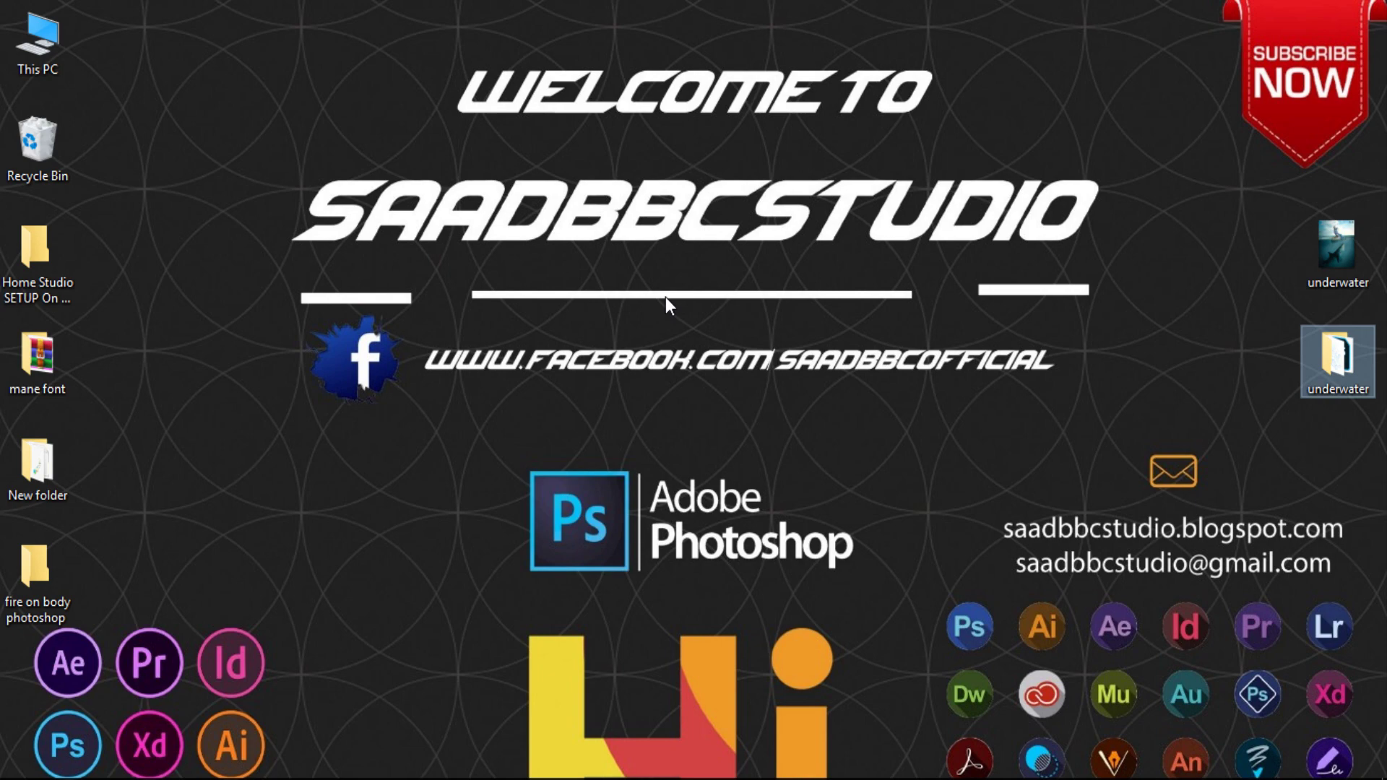
- Reopen the underwater folder from the desktop to list its 14 files
{"action": "double_click", "coordinate": [1337, 358]}
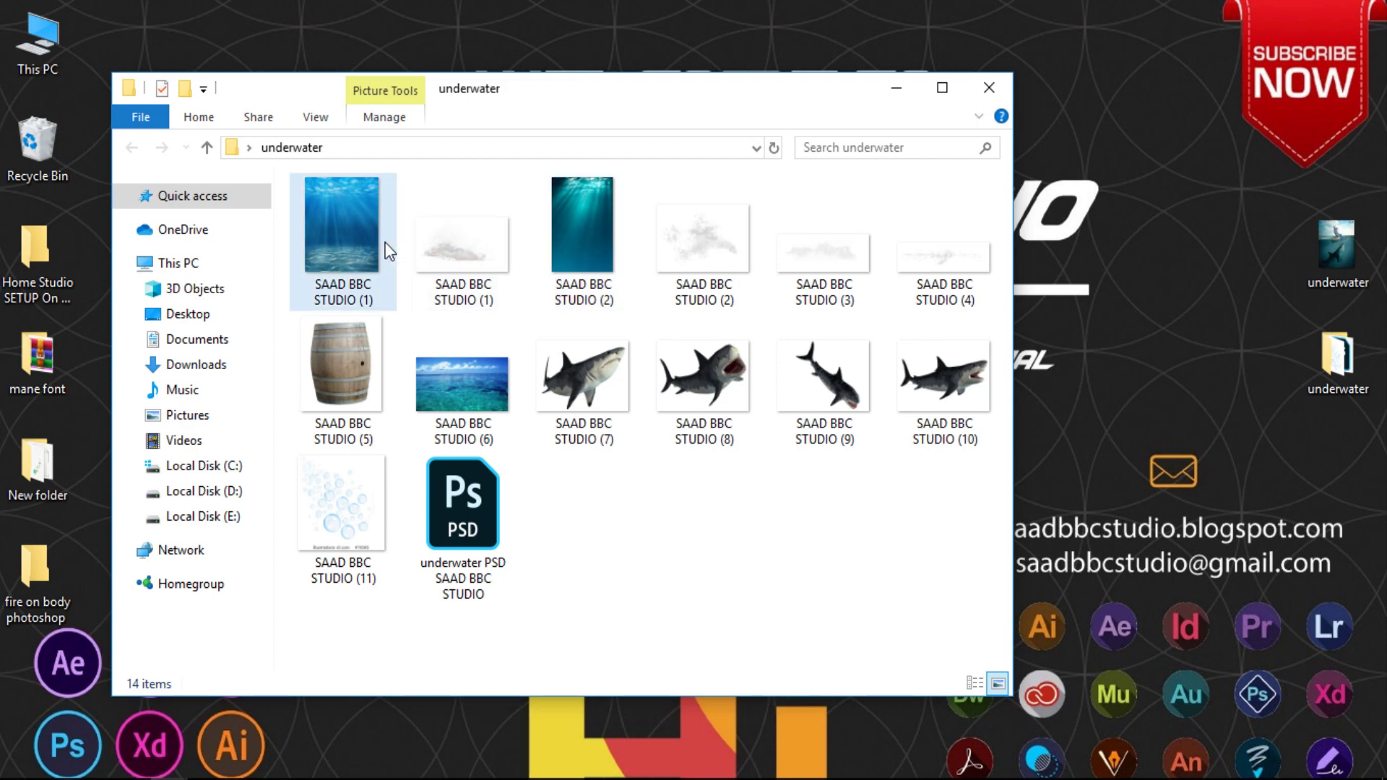
- Open the first resource image, scroll through to a shark picture, then close Photos
{"action": "double_click", "coordinate": [344, 224]}
{"action": "scroll", "coordinate": [564, 283], "scroll_direction": "down", "scroll_amount": 1}
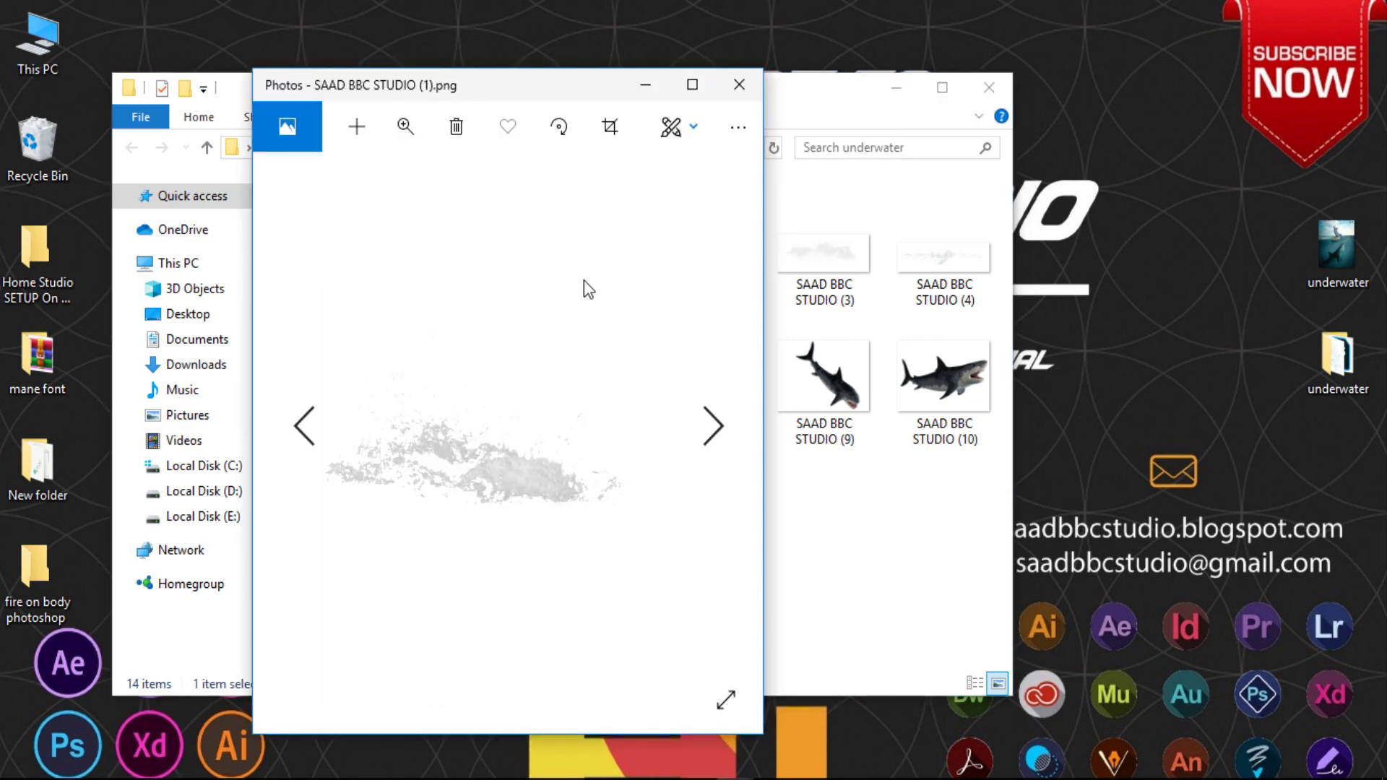
{"action": "scroll", "coordinate": [600, 298], "scroll_direction": "down", "scroll_amount": 1}
{"action": "scroll", "coordinate": [616, 323], "scroll_direction": "up", "scroll_amount": 1}
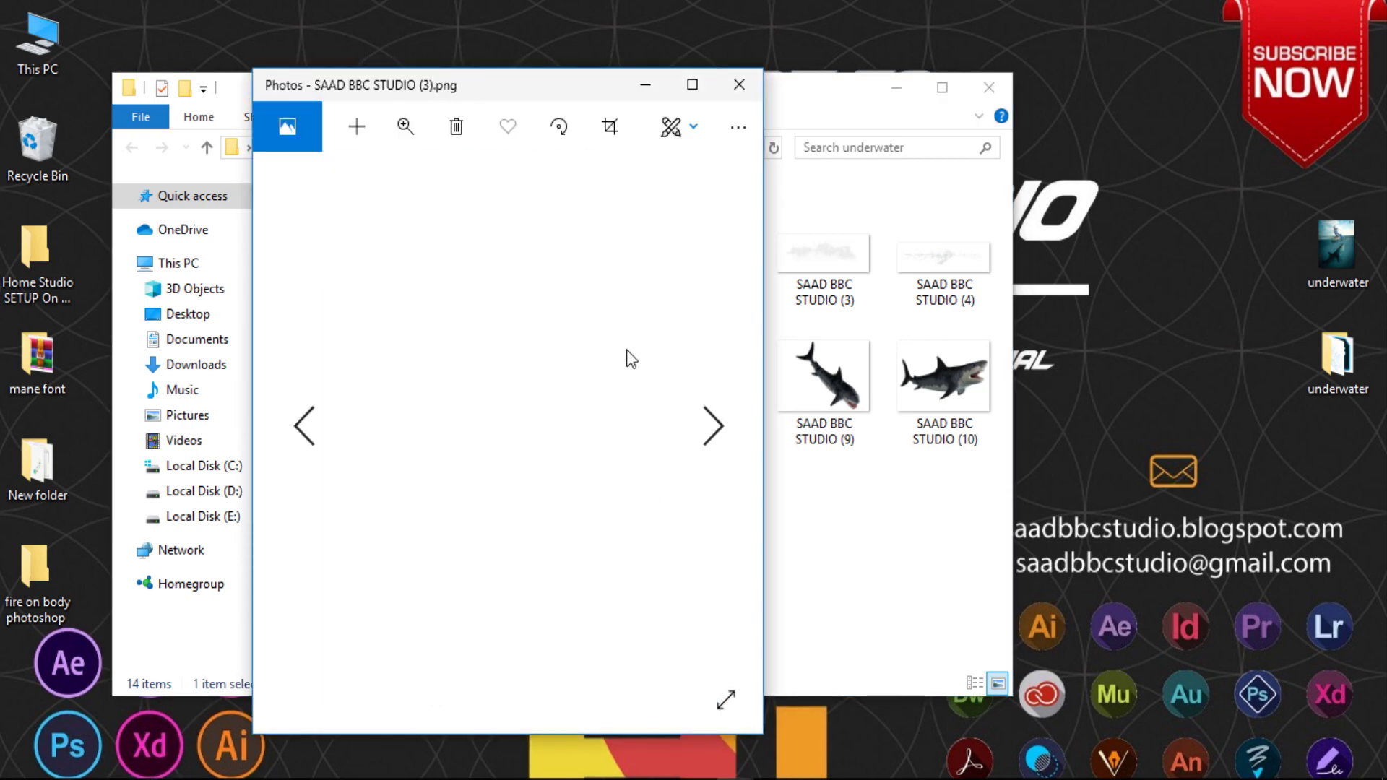
{"action": "scroll", "coordinate": [627, 354], "scroll_direction": "down", "scroll_amount": 3}
{"action": "scroll", "coordinate": [629, 369], "scroll_direction": "down", "scroll_amount": 1}
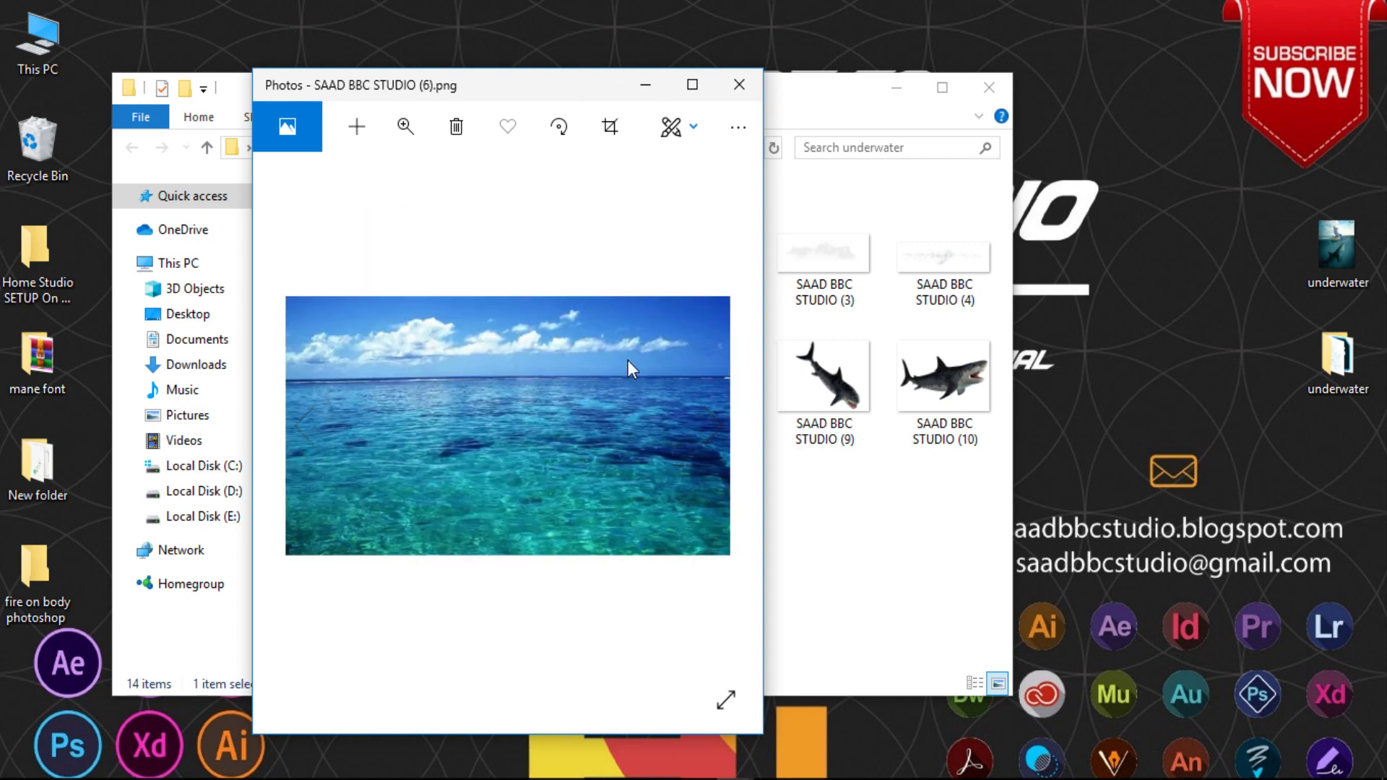
{"action": "scroll", "coordinate": [629, 369], "scroll_direction": "down", "scroll_amount": 1}
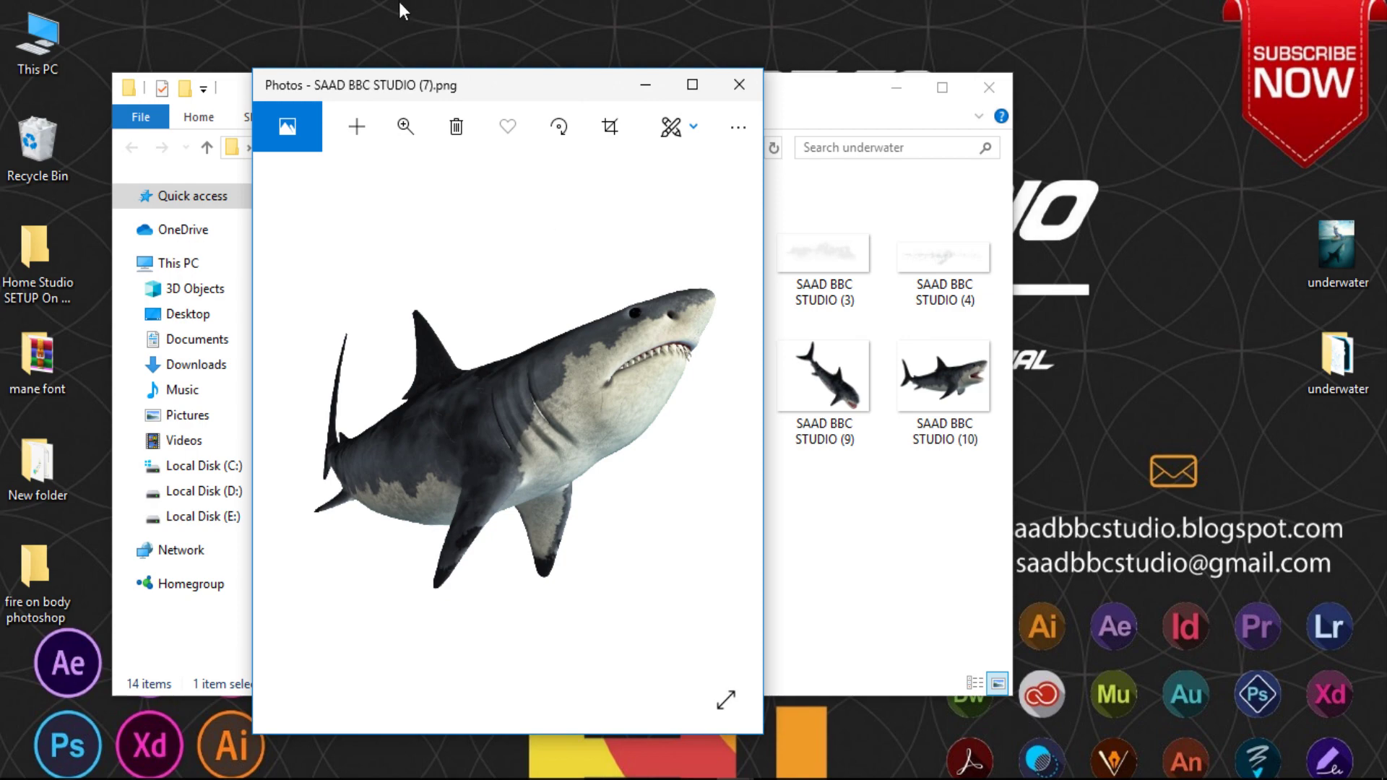
{"action": "left_click", "coordinate": [743, 82]}
{"action": "left_click", "coordinate": [986, 93]}
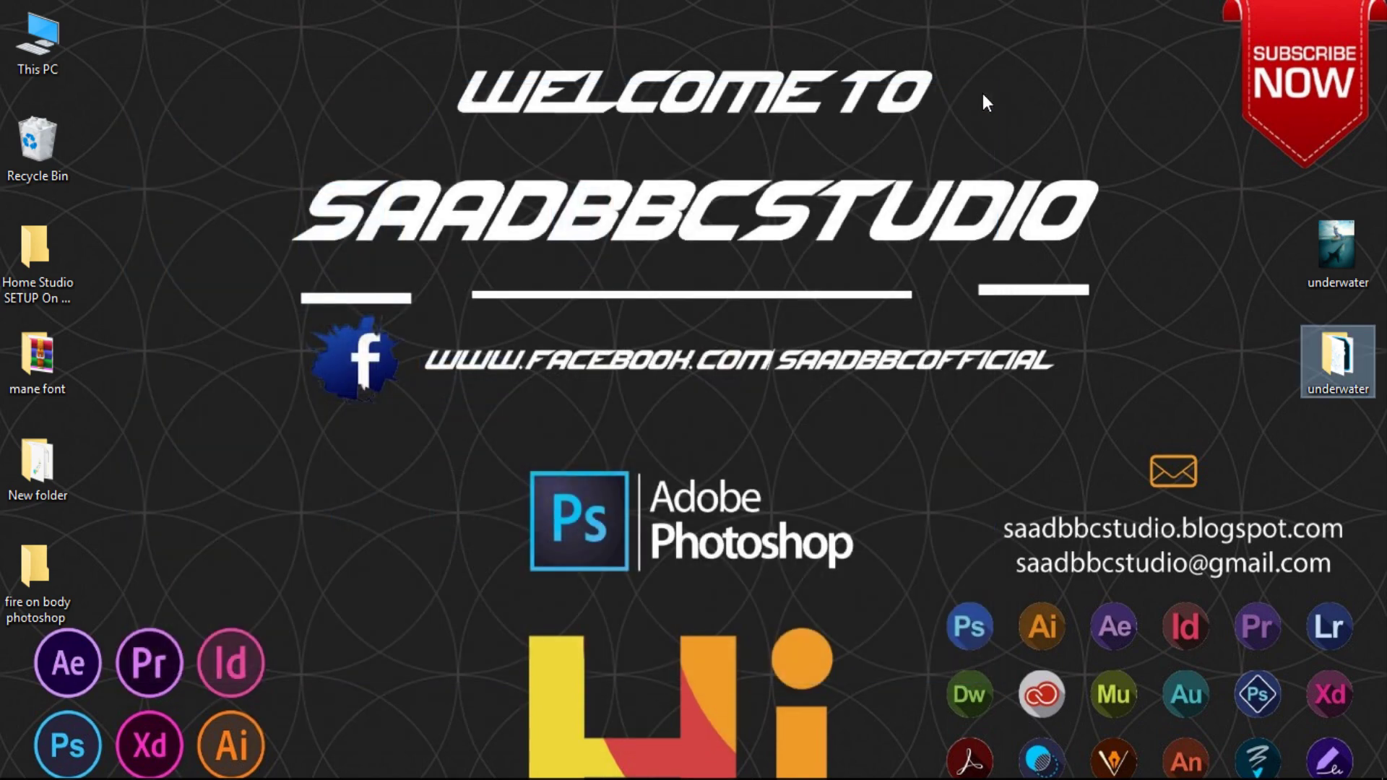